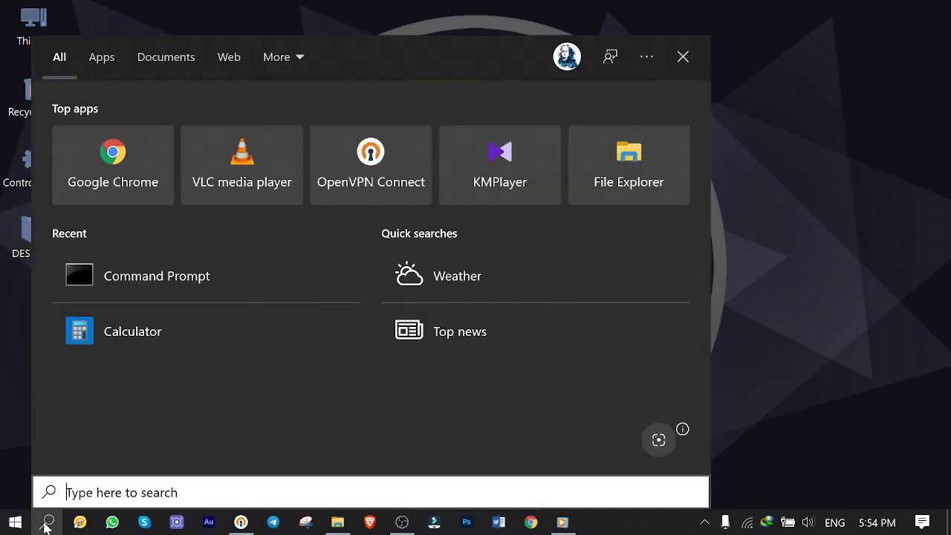
type("control")
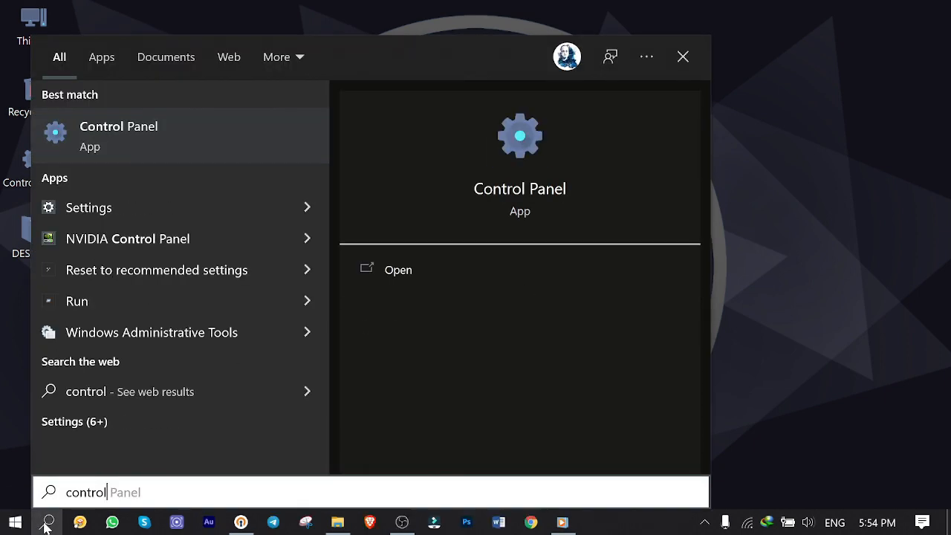
- Reach the 'Turn Windows Defender Firewall on or off' settings via Control Panel
left_click(115, 133)
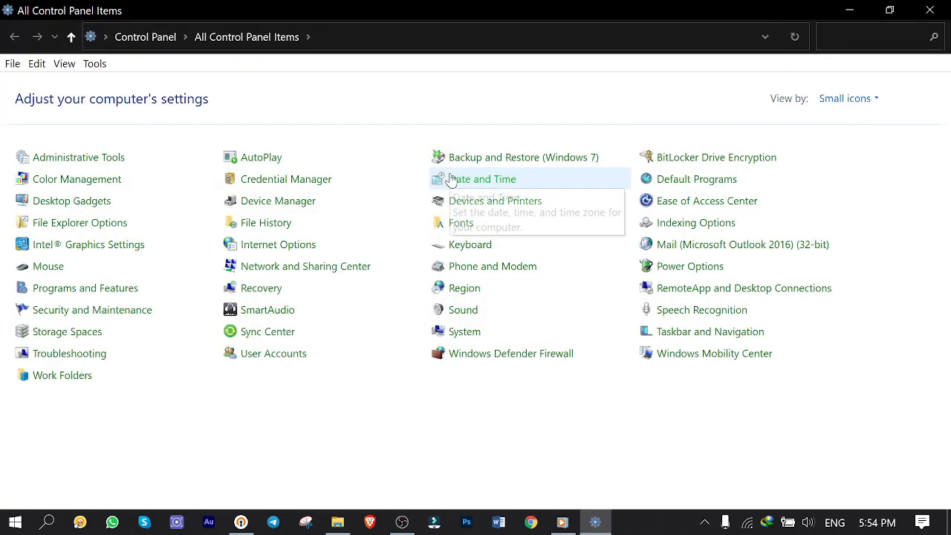
left_click(502, 359)
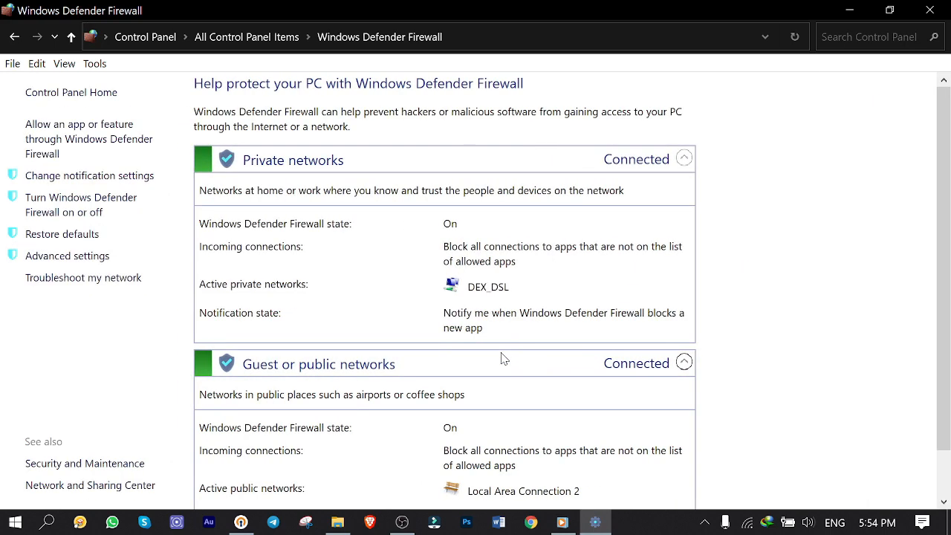
left_click(69, 214)
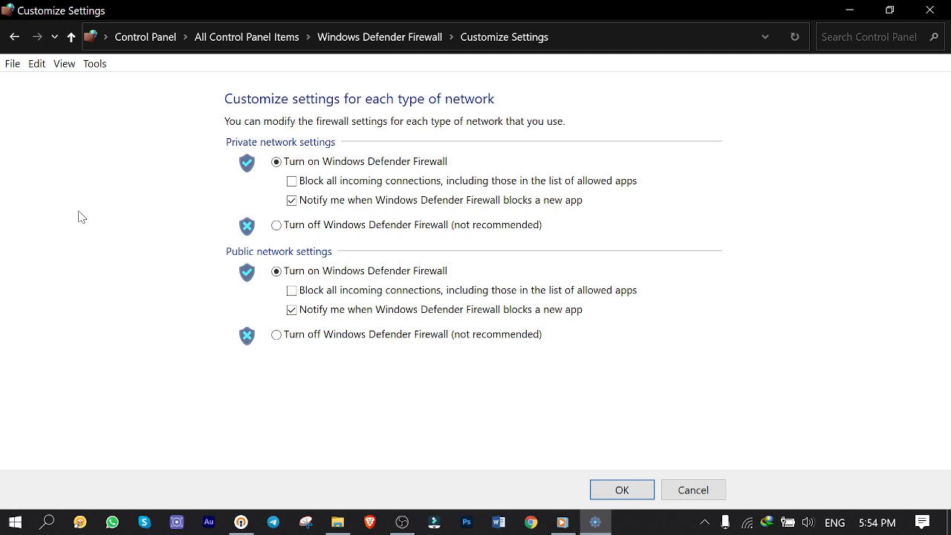
- Turn the firewall off for private and public networks, apply, and close the window
left_click(276, 226)
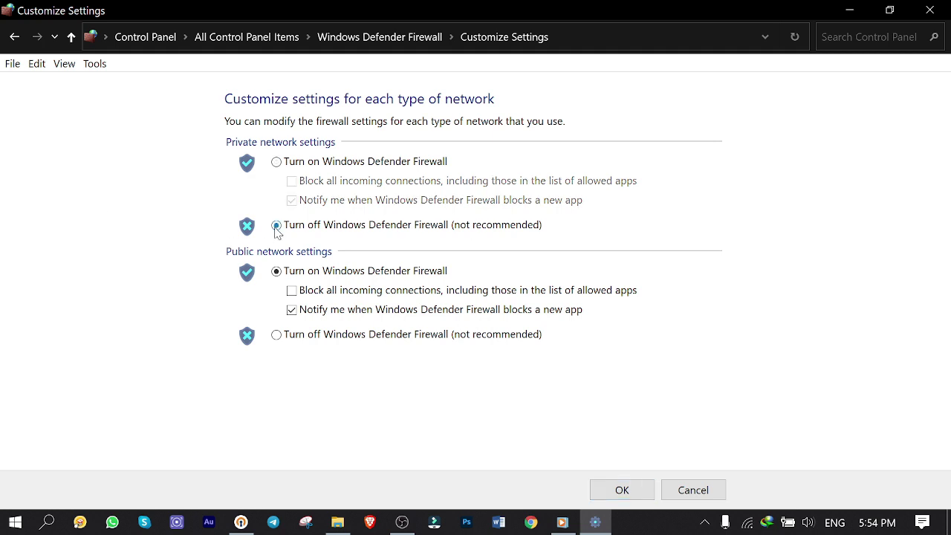
left_click(276, 334)
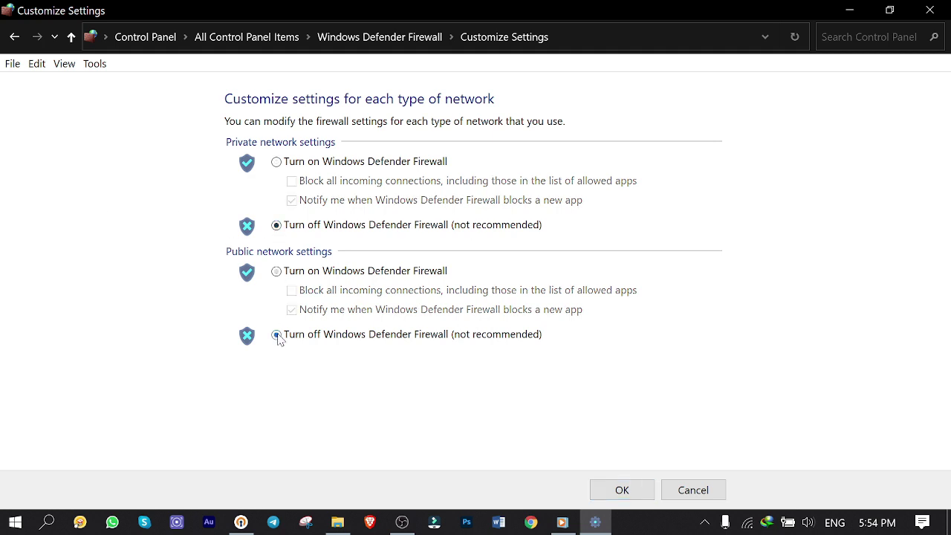
left_click(616, 486)
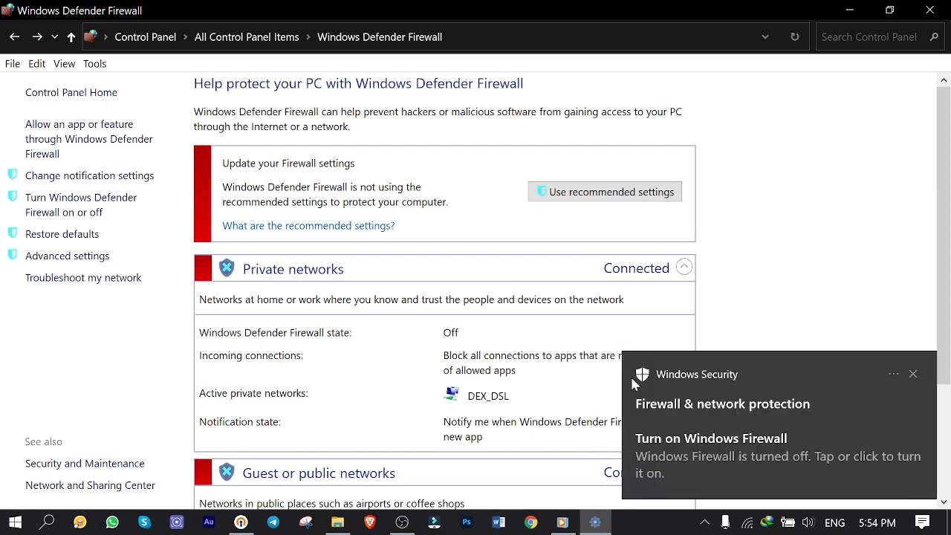
left_click(913, 374)
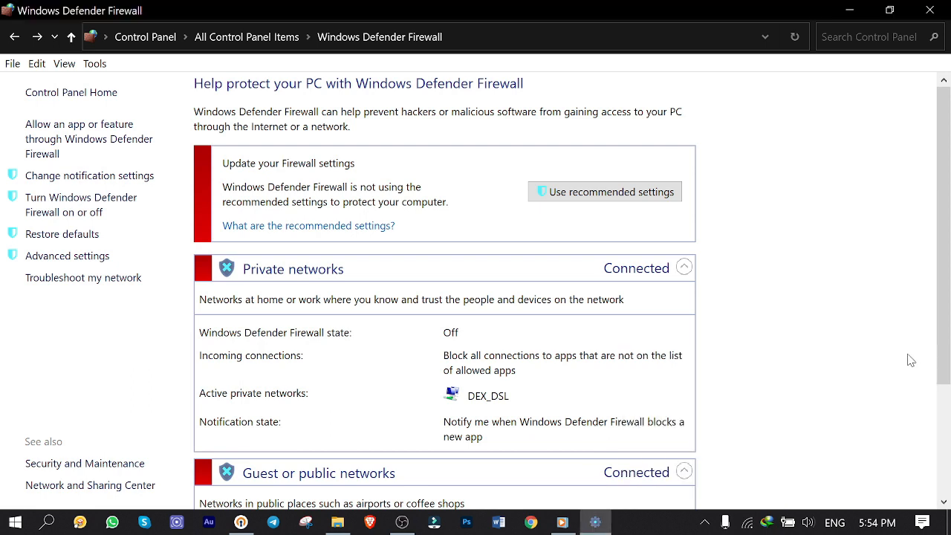
left_click(930, 9)
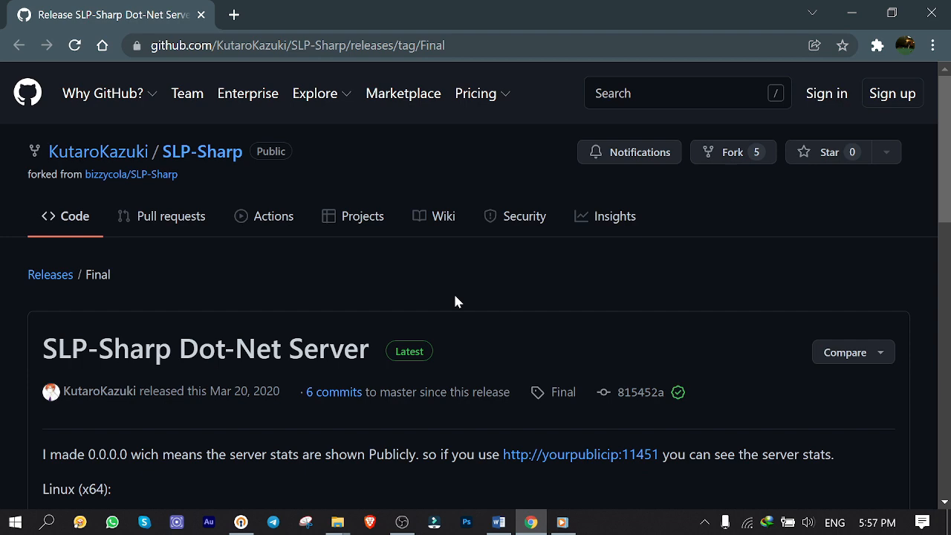
scroll(455, 301, "down", 3)
scroll(456, 301, "down", 5)
scroll(456, 301, "down", 2)
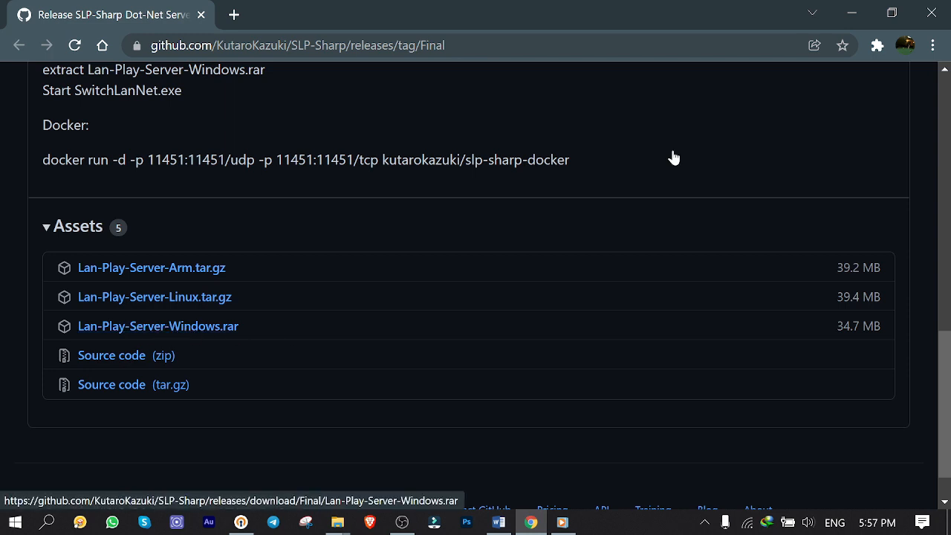
- Extract the Lan-Play-Server-Windows archive to its own folder and enter it
left_click(846, 15)
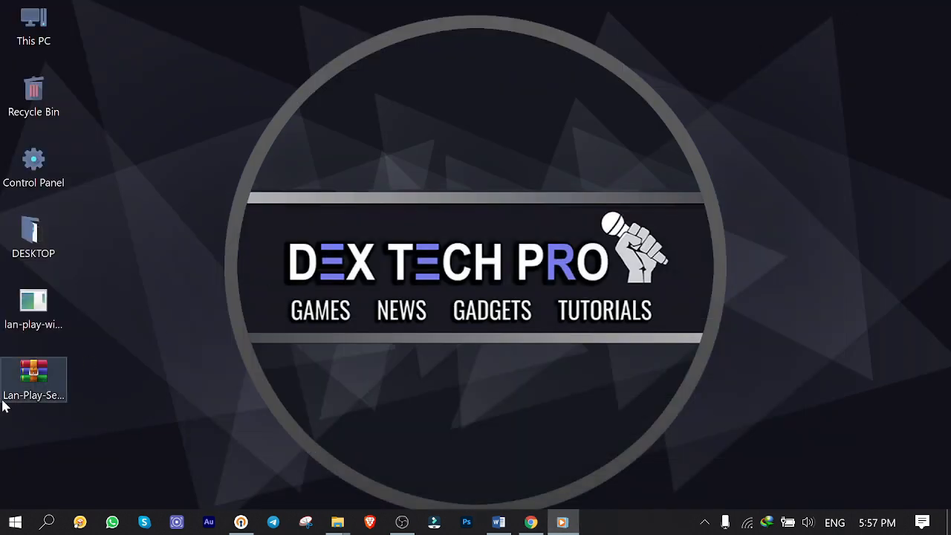
right_click(30, 394)
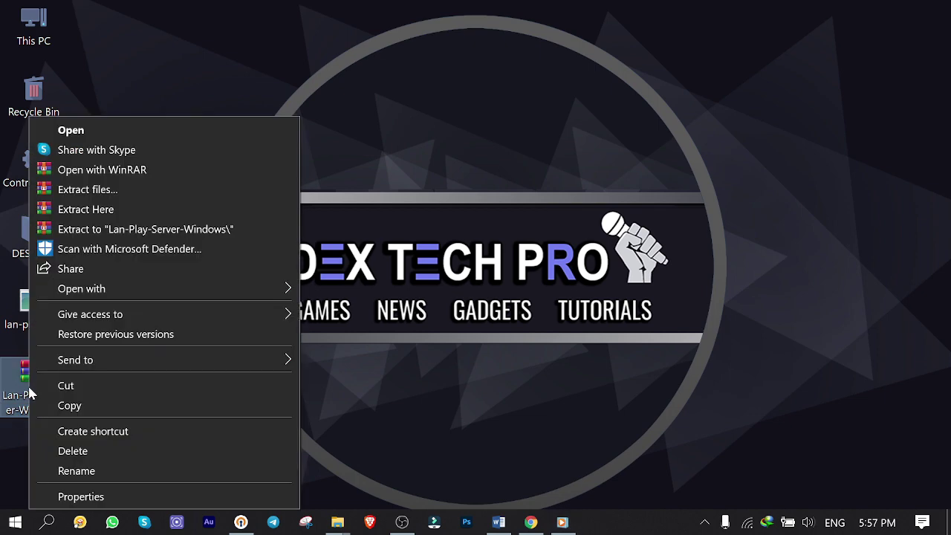
left_click(118, 209)
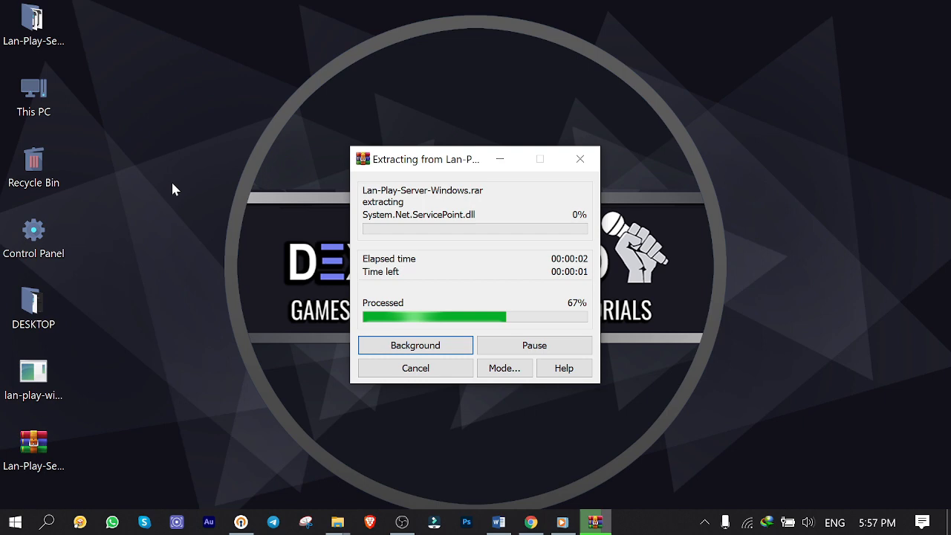
left_click(34, 23)
double_click(33, 33)
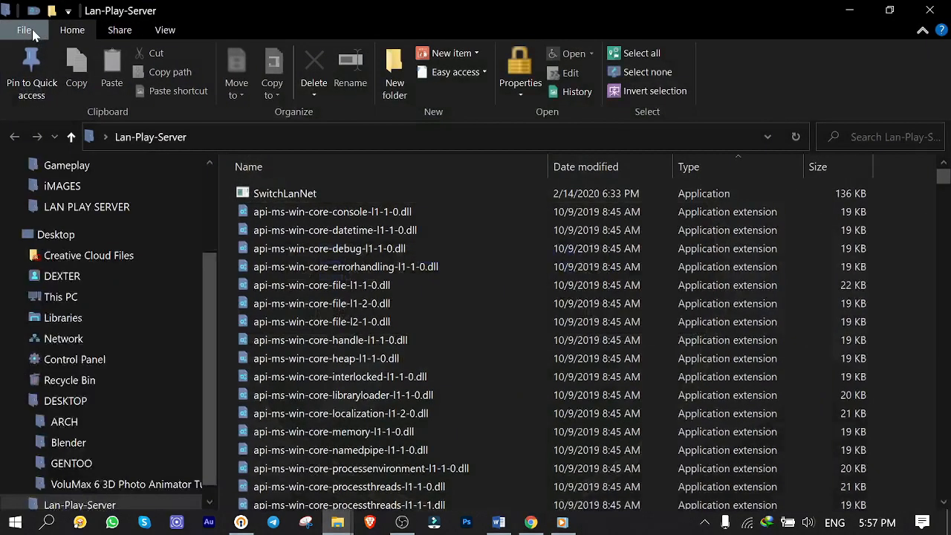
- Run SwitchLanNet as administrator so the server listens on port 11451
left_click(272, 199)
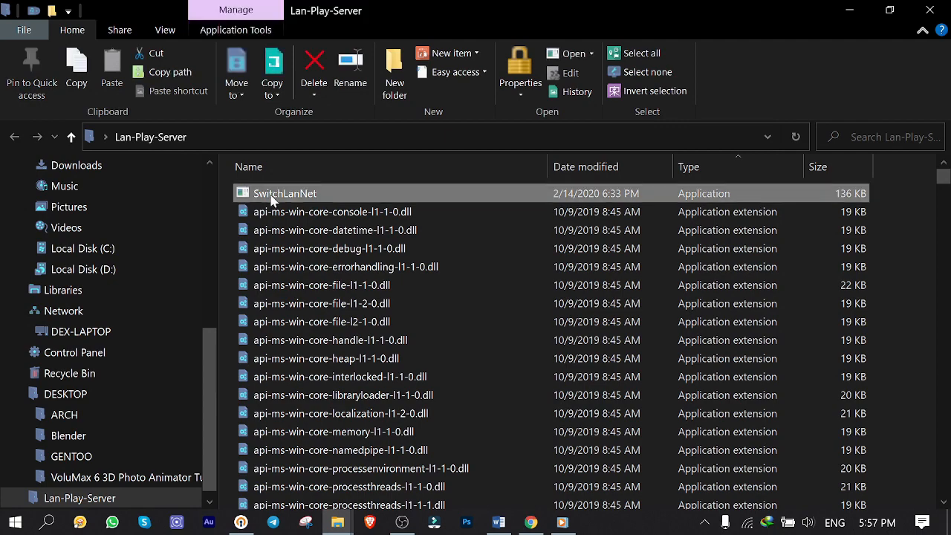
right_click(273, 200)
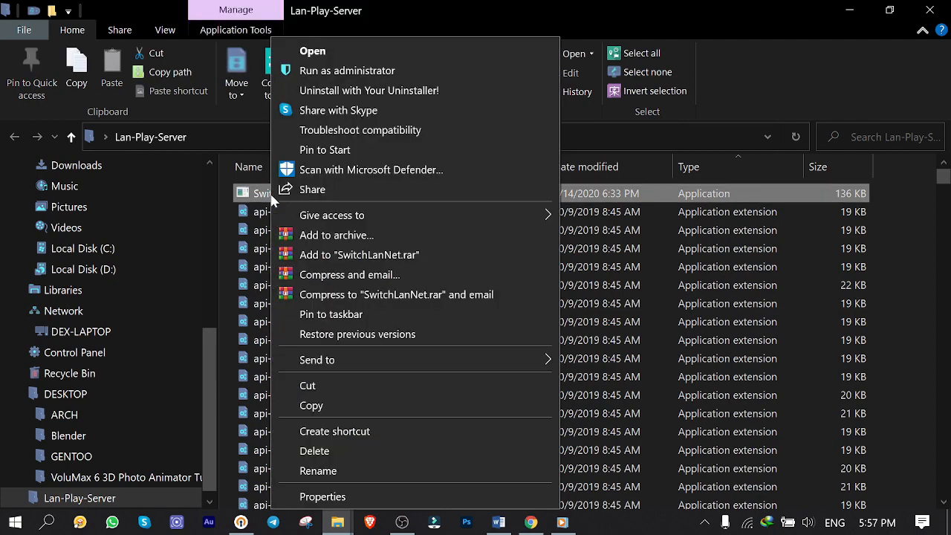
left_click(354, 73)
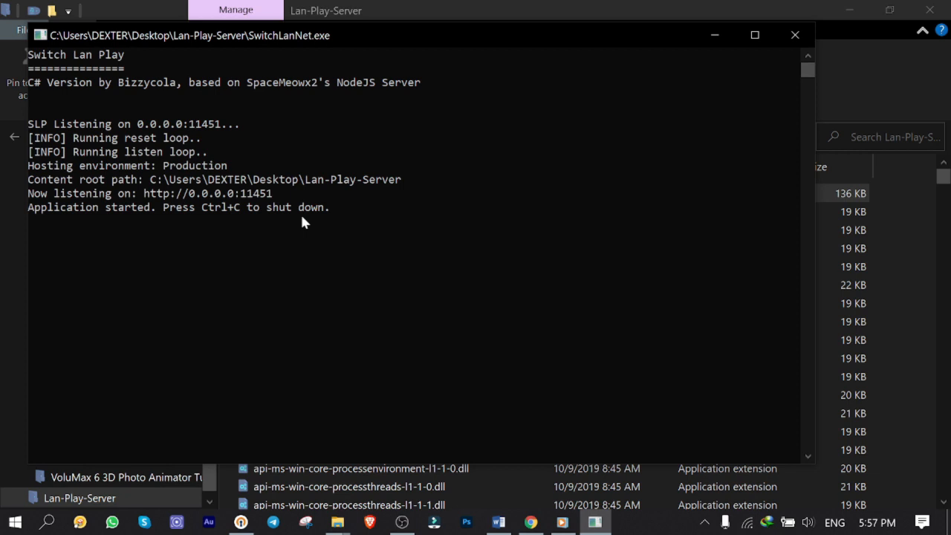
scroll(352, 155, "down", 1)
scroll(352, 155, "down", 2)
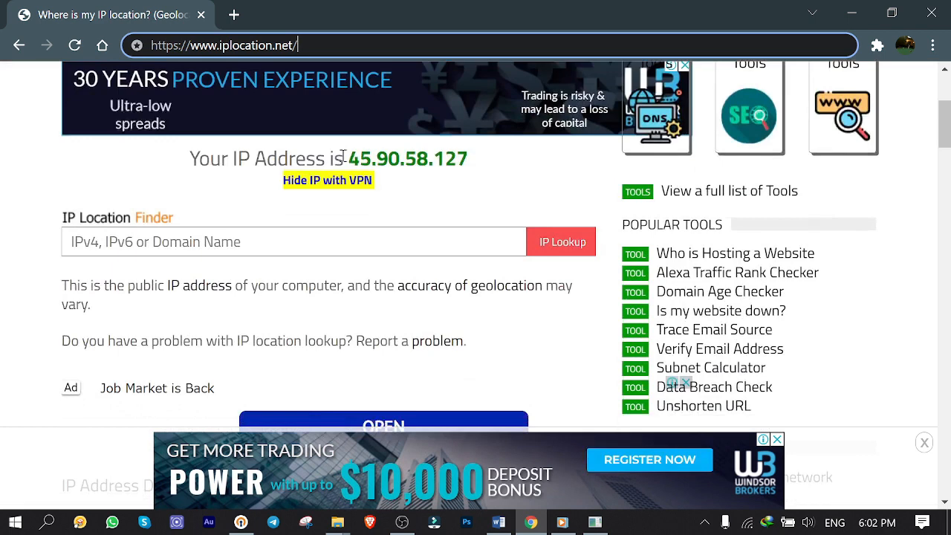
- Copy the public IP address 45.90.58.127 from iplocation.net
left_click_drag(352, 155, 483, 156)
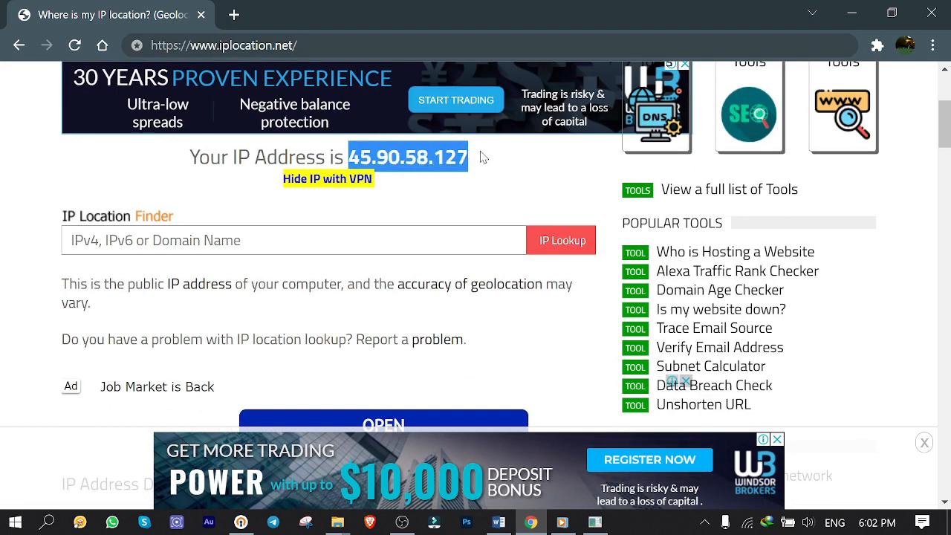
right_click(437, 157)
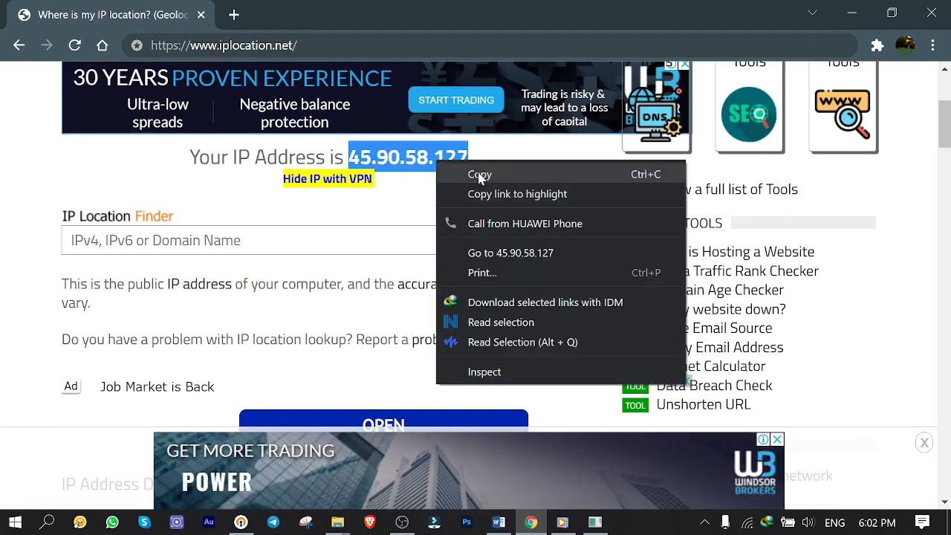
left_click(483, 172)
- Browse to the public IP on port 11451, which times out
left_click(282, 46)
right_click(283, 46)
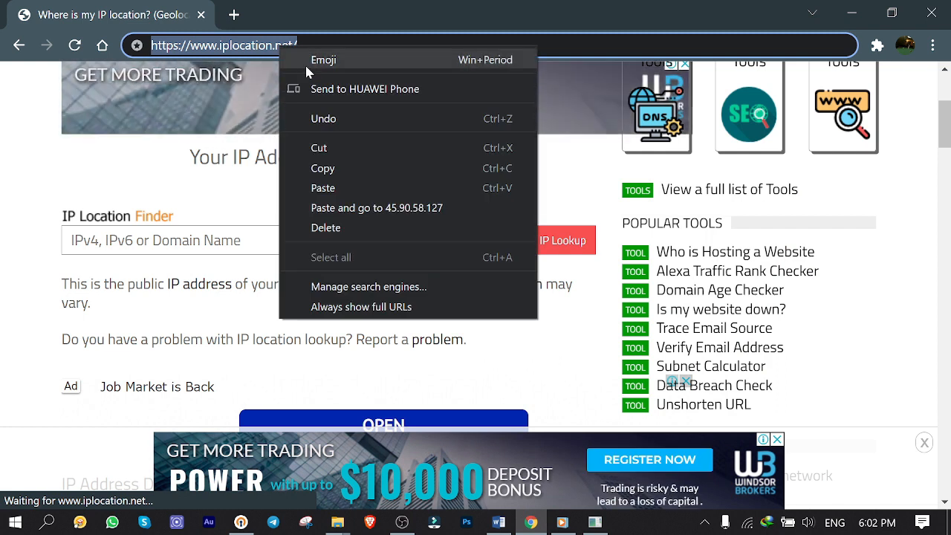
left_click(323, 188)
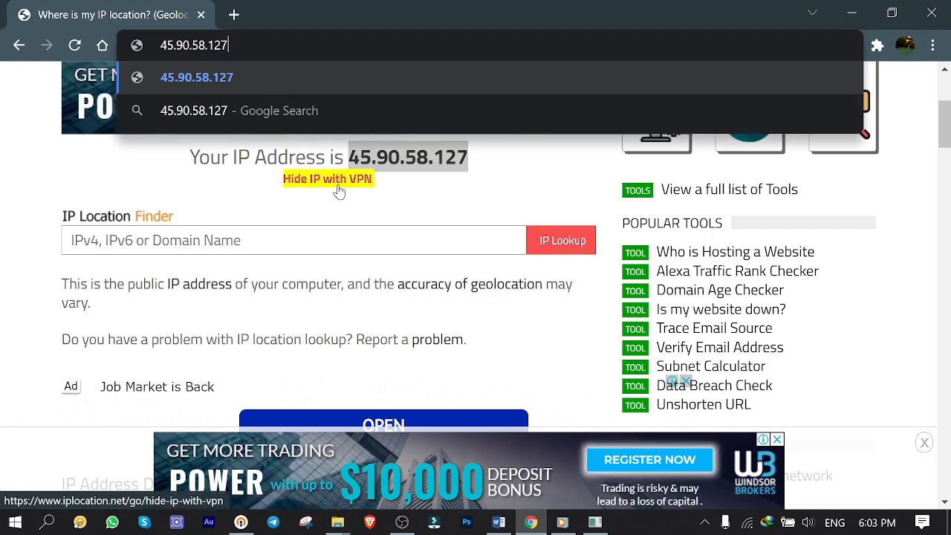
type(":1145")
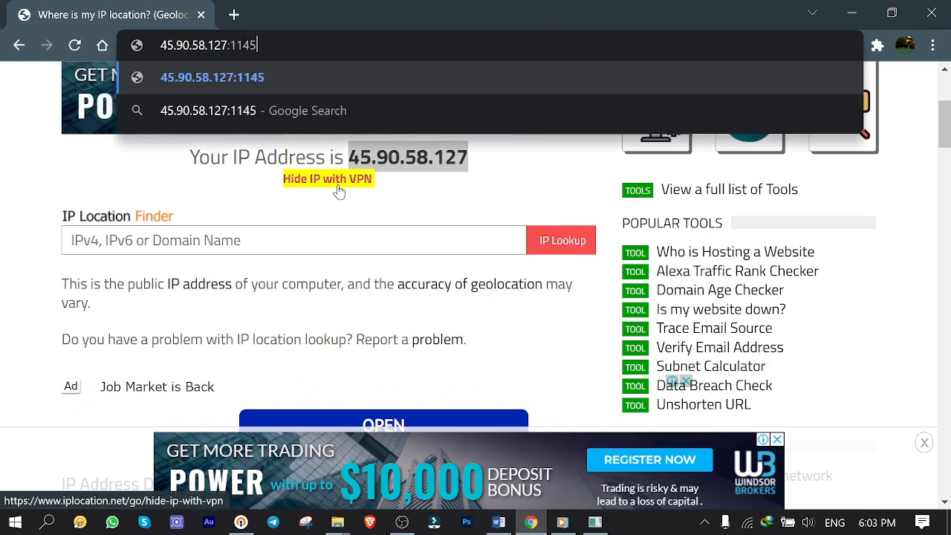
type("1")
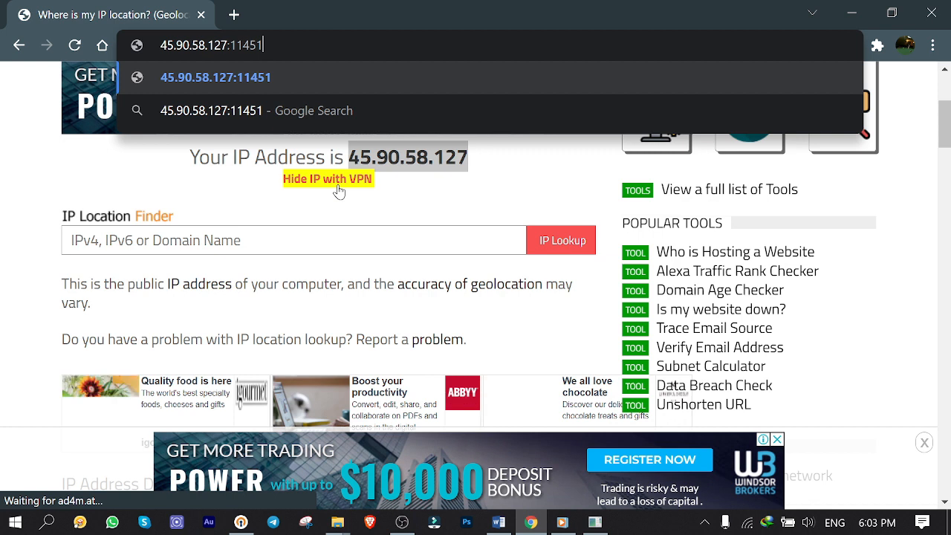
key("Escape")
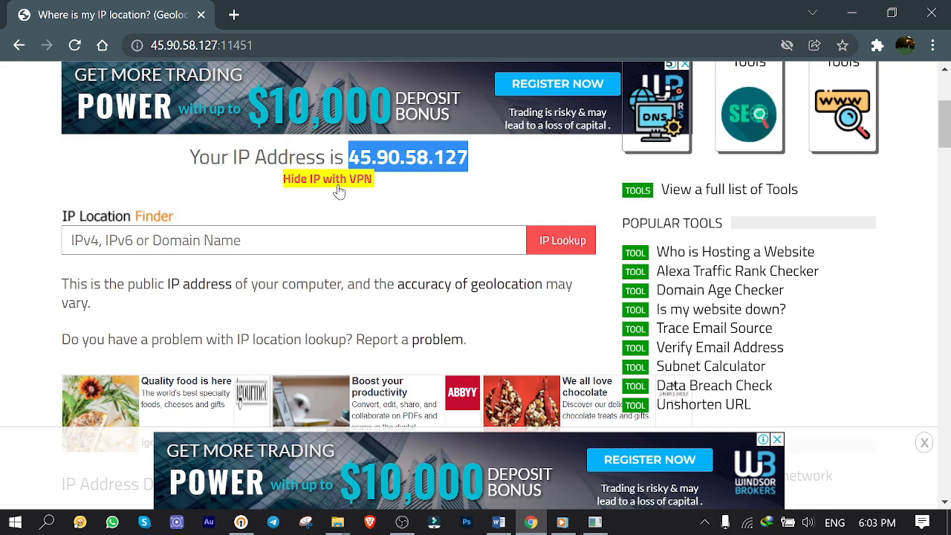
key("F5")
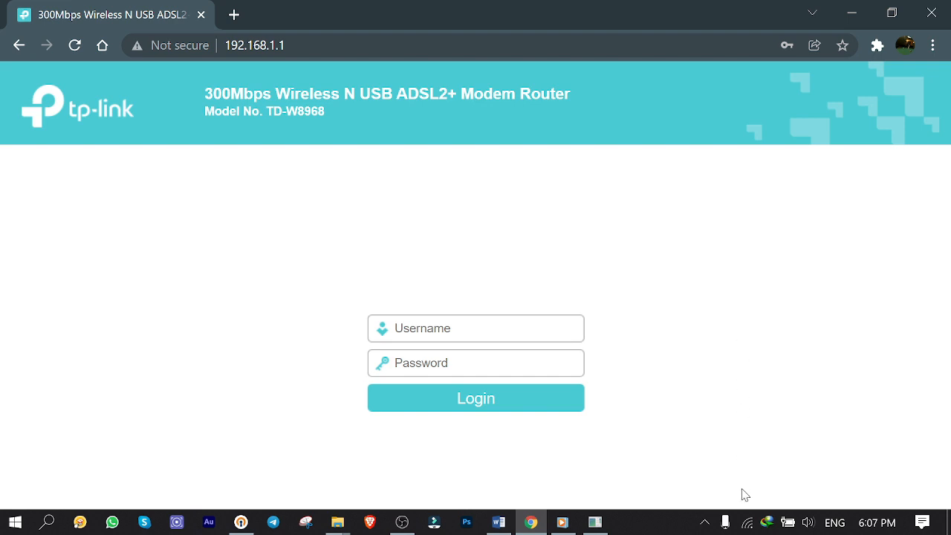
- View the Wi-Fi connection details and note the IPv4 default gateway 192.168.1.1
right_click(749, 525)
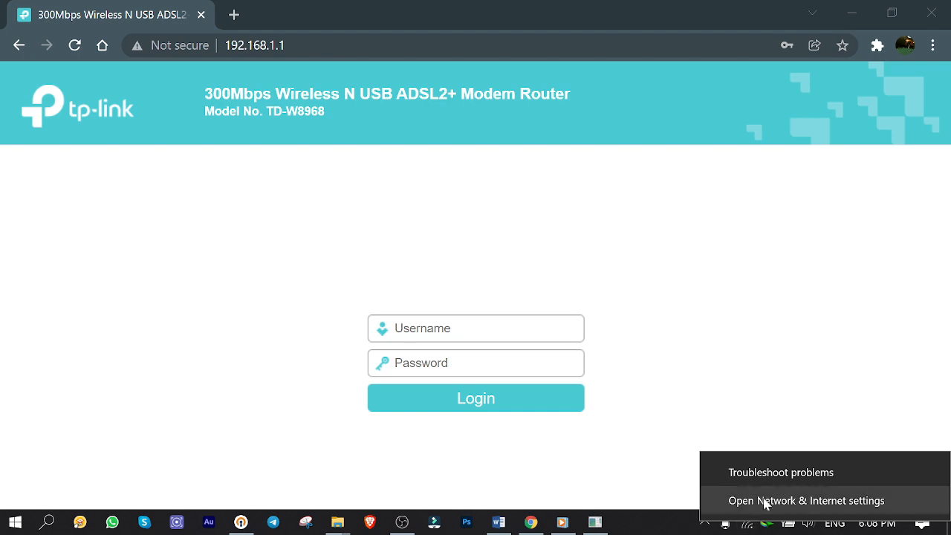
left_click(766, 502)
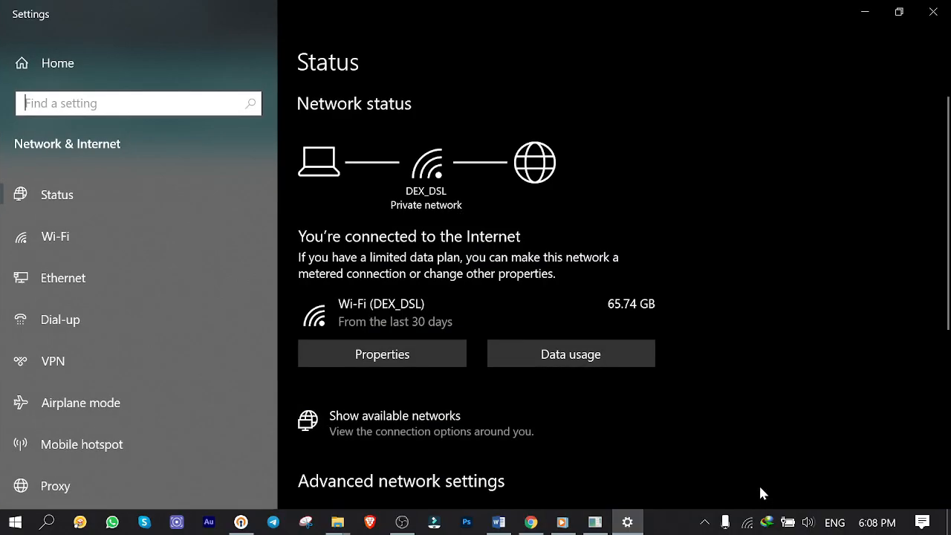
scroll(680, 342, "down", 3)
scroll(680, 342, "down", 1)
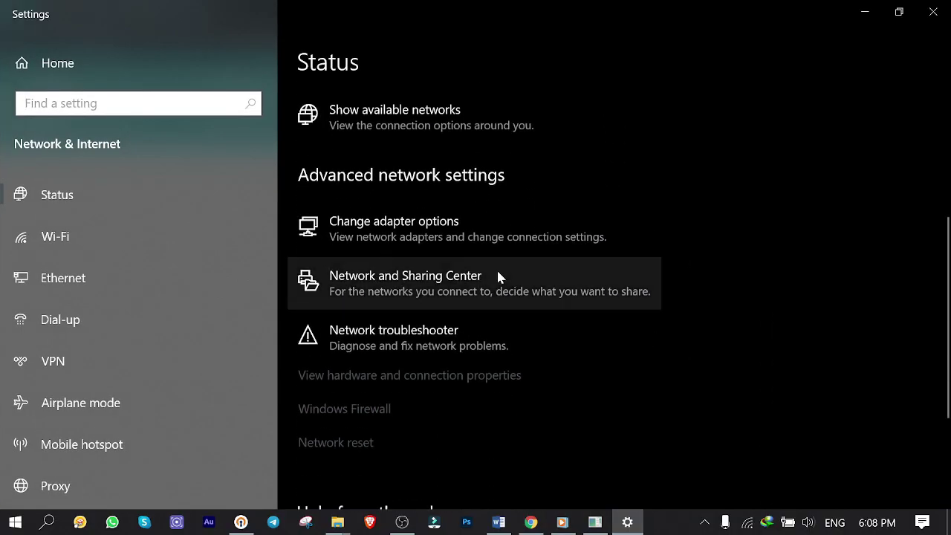
left_click(367, 244)
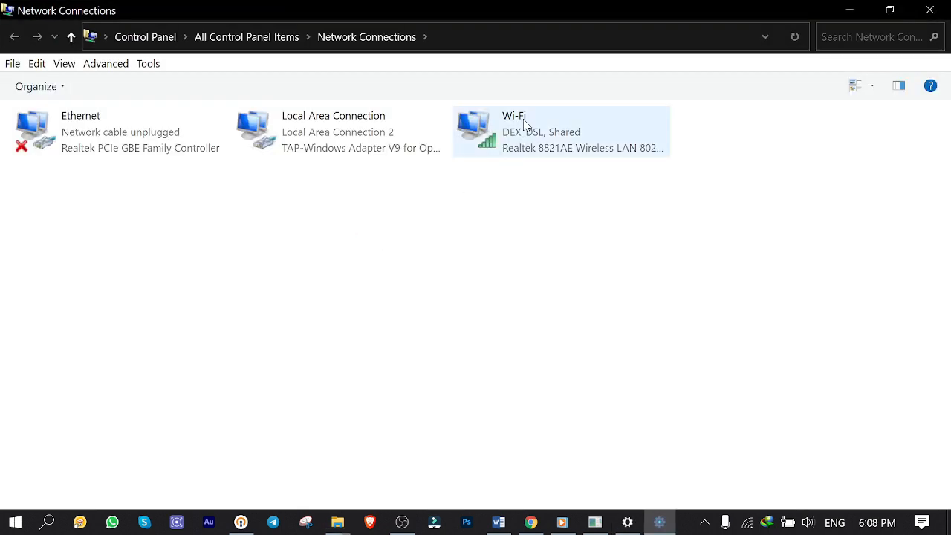
right_click(525, 124)
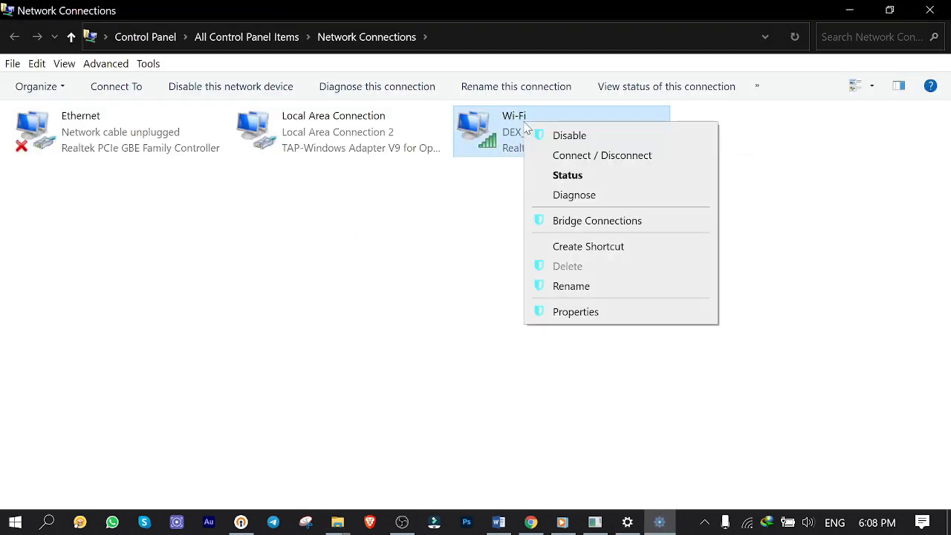
left_click(576, 177)
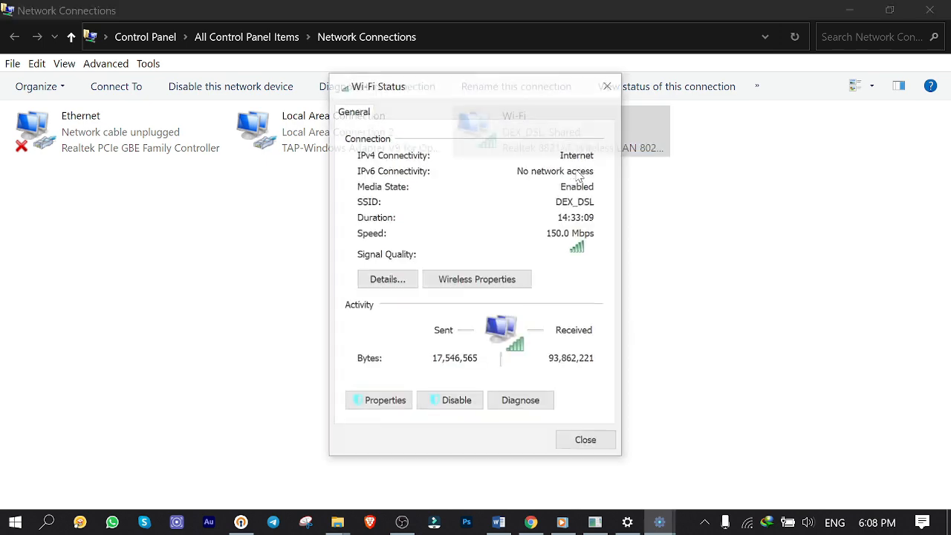
left_click(393, 279)
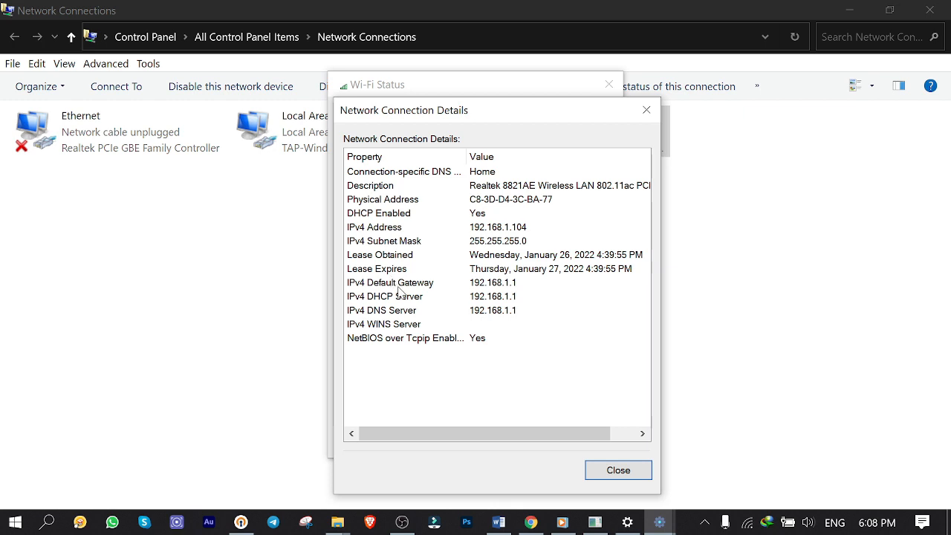
left_click(495, 288)
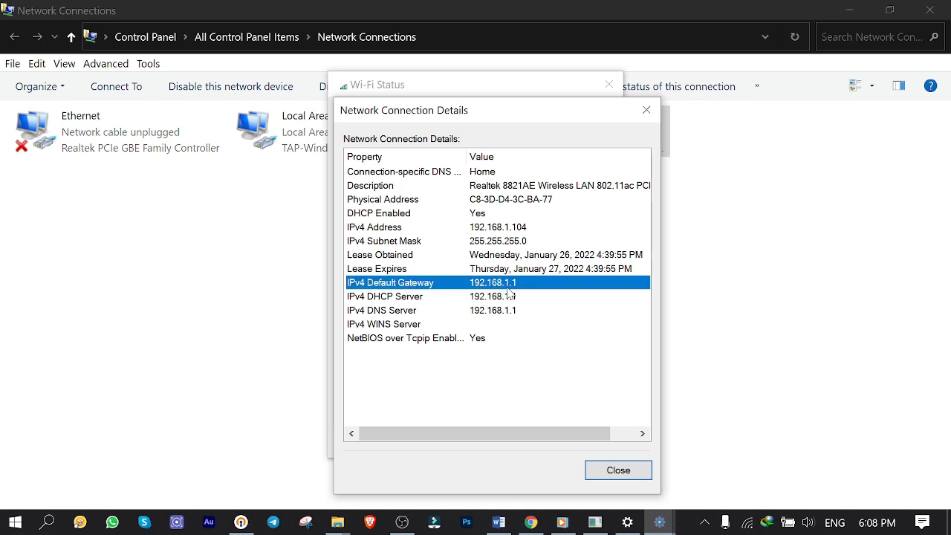
- Close the connection details, status, adapters window and Settings
left_click(625, 472)
left_click(580, 444)
left_click(947, 6)
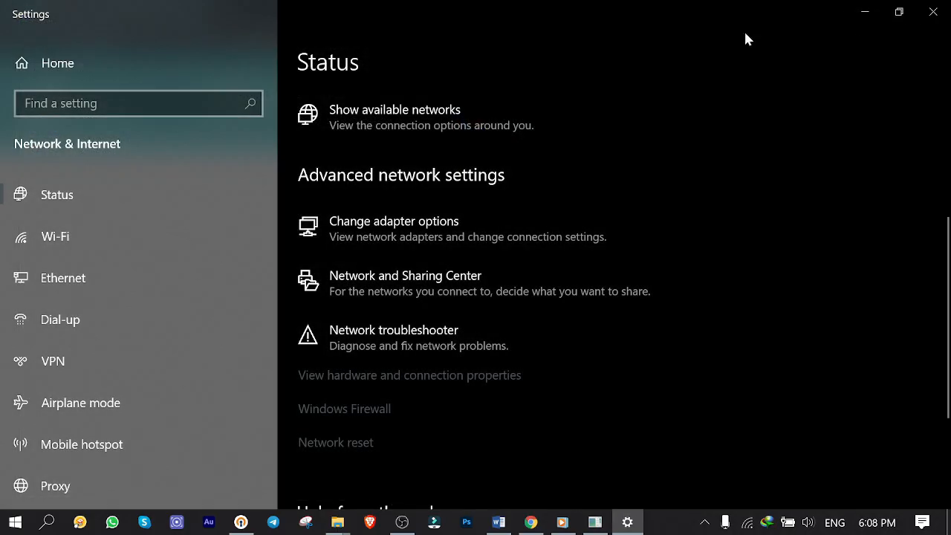
left_click(947, 6)
- Log in to the TP-Link router admin with the saved admin account
left_click(392, 332)
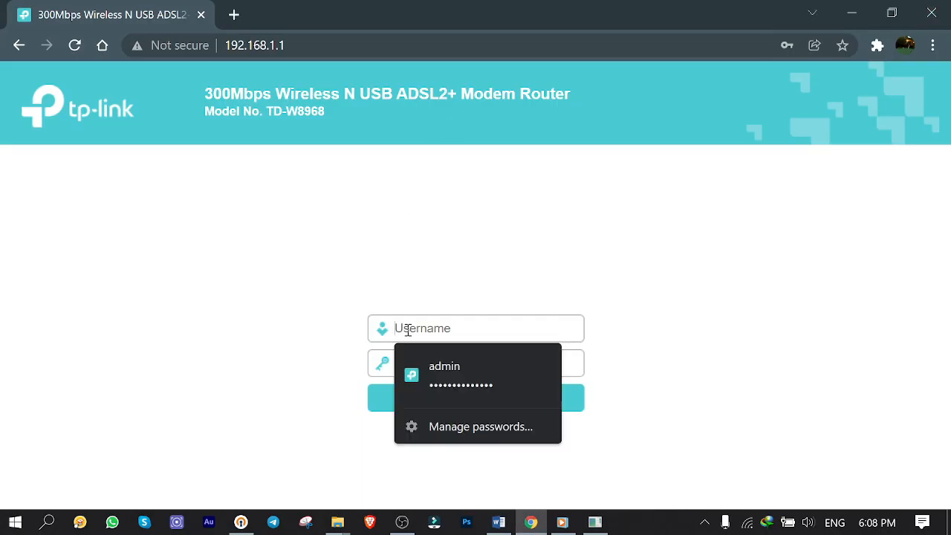
left_click(426, 372)
left_click(483, 412)
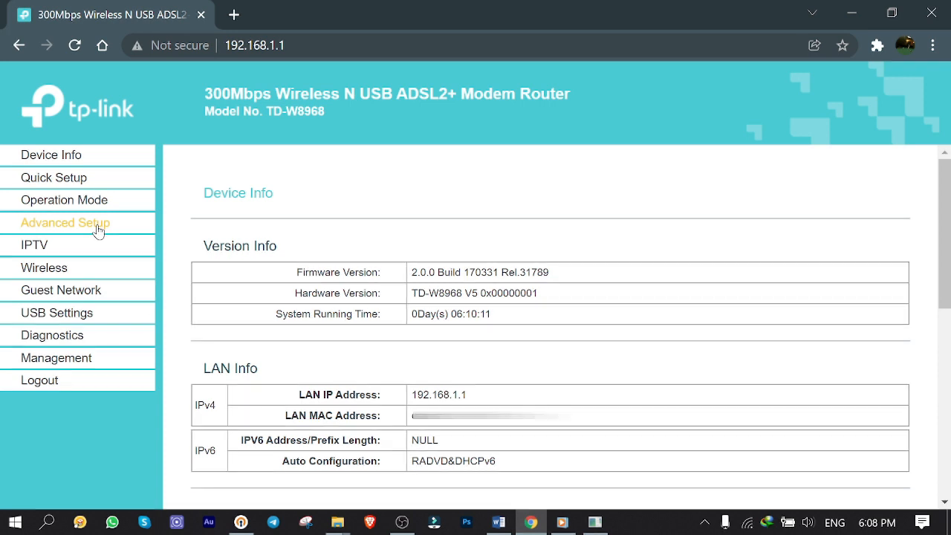
- Navigate to Advanced Setup > NAT > Virtual Servers and zoom out to see the empty table
left_click(99, 231)
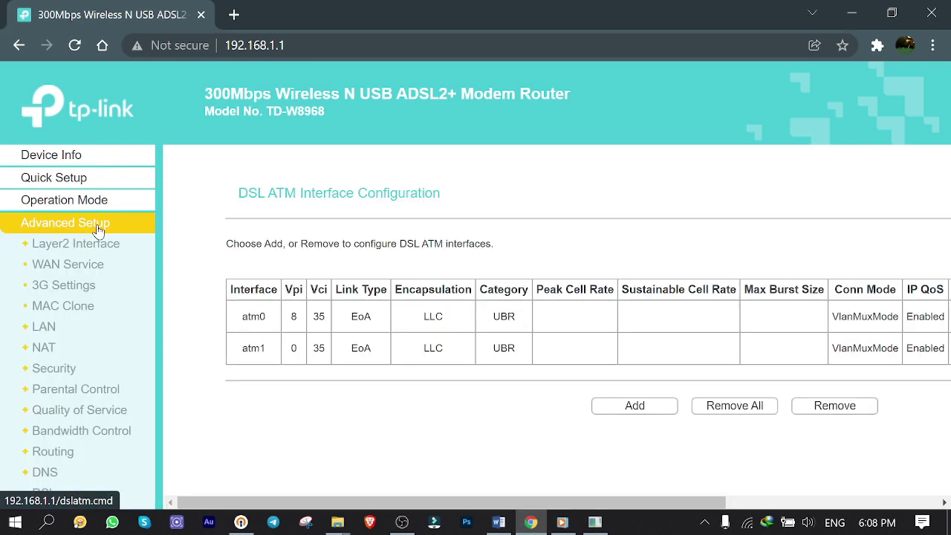
left_click(44, 351)
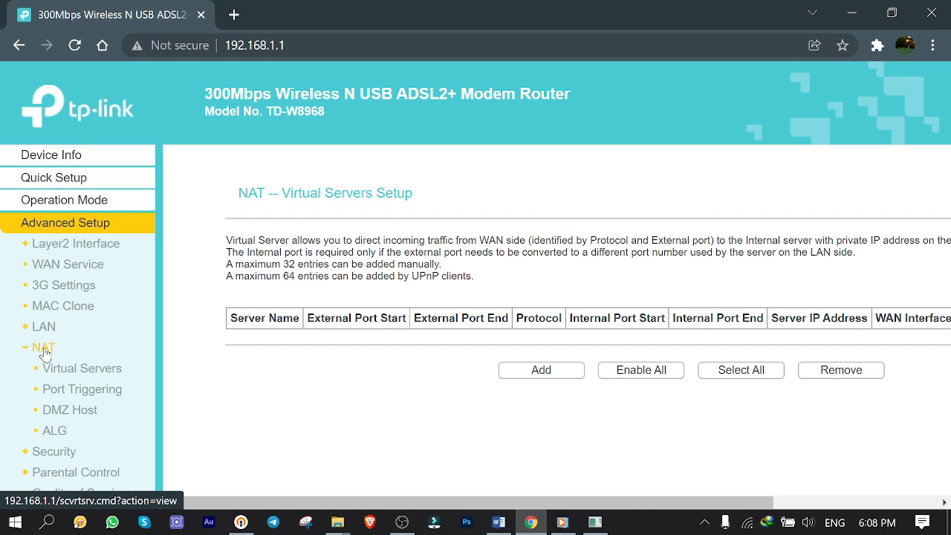
left_click(106, 368)
left_click_drag(374, 503, 447, 510)
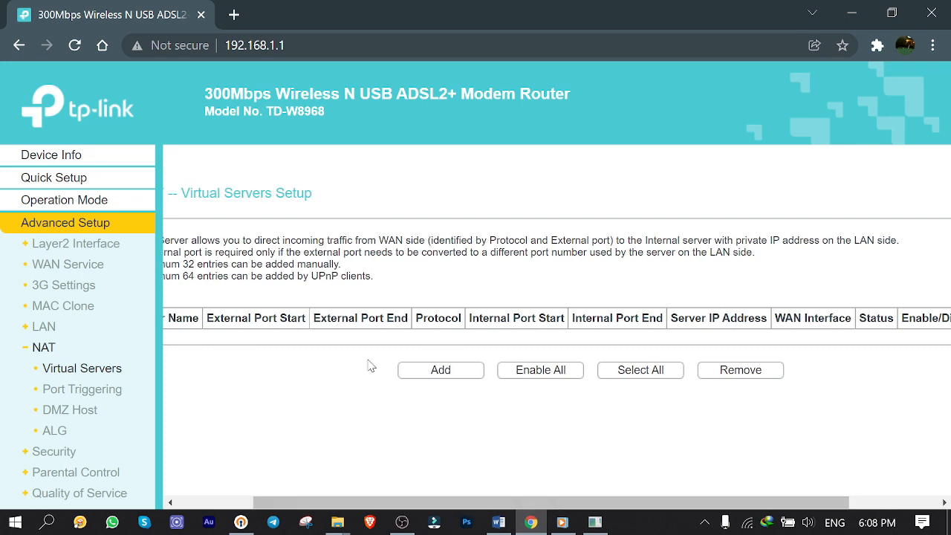
key("ctrl+minus")
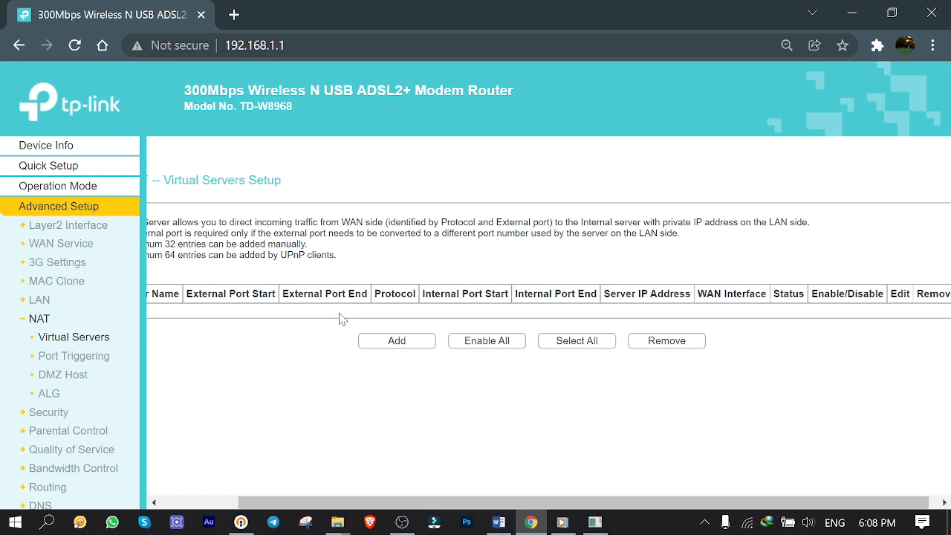
left_click(49, 522)
type("cm")
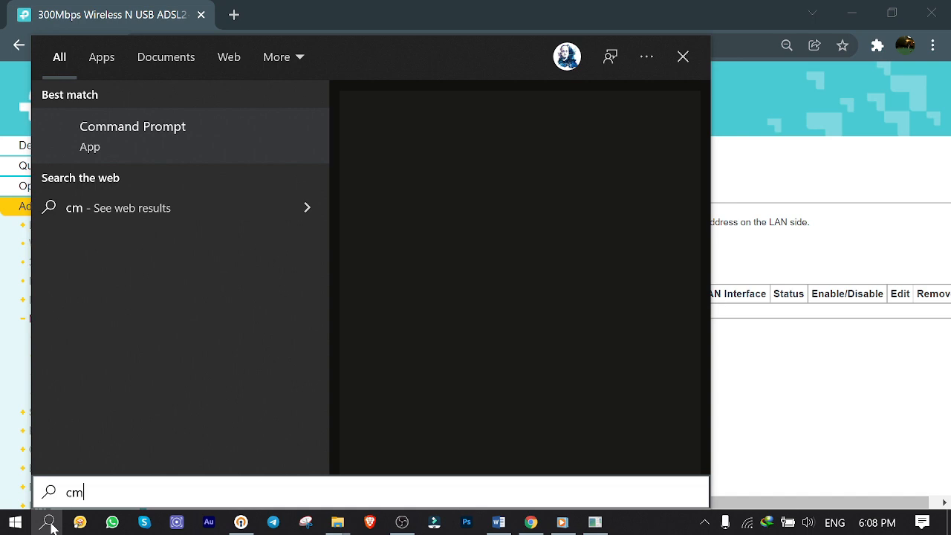
type("d")
- Run ipconfig in Command Prompt to find the Wi-Fi IPv4 address 192.168.1.104, then close it
key("Return")
type("ip")
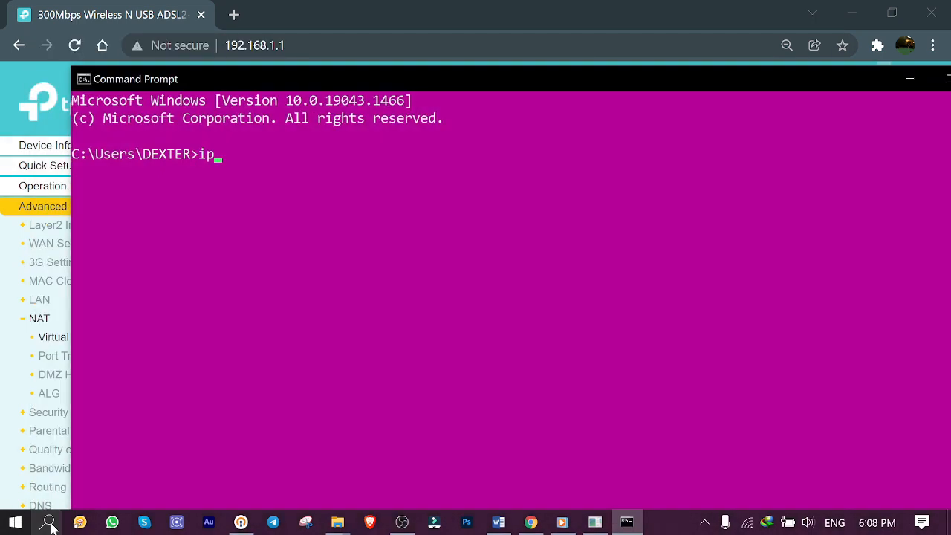
type("config")
key("Return")
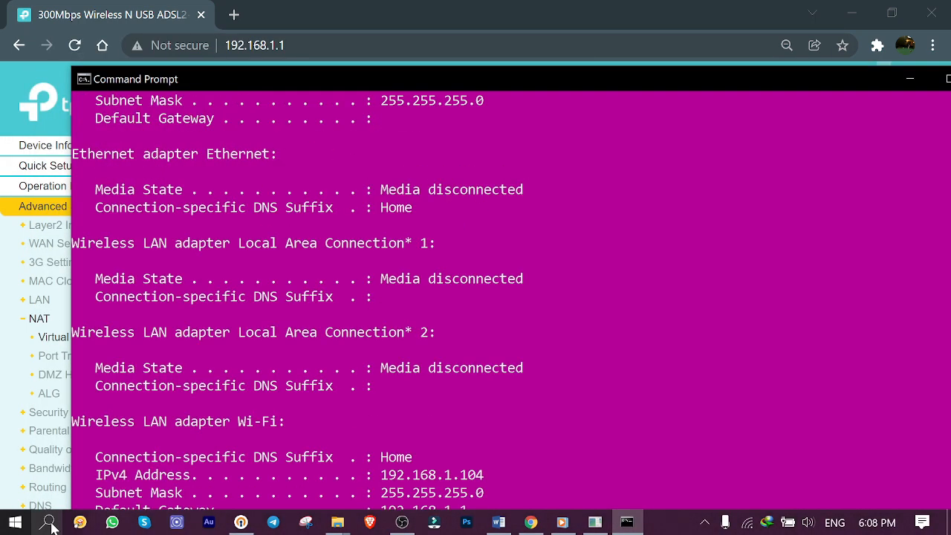
scroll(323, 403, "down", 1)
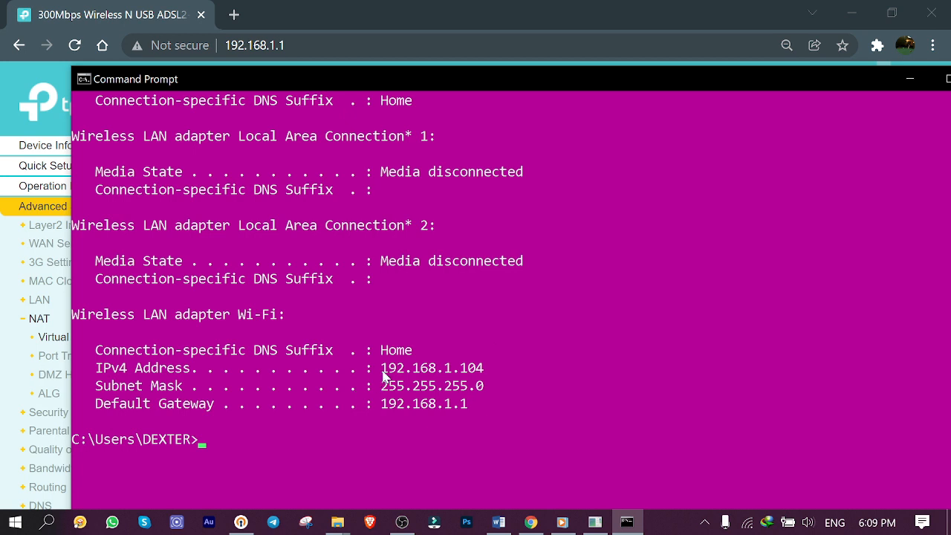
left_click_drag(381, 368, 490, 368)
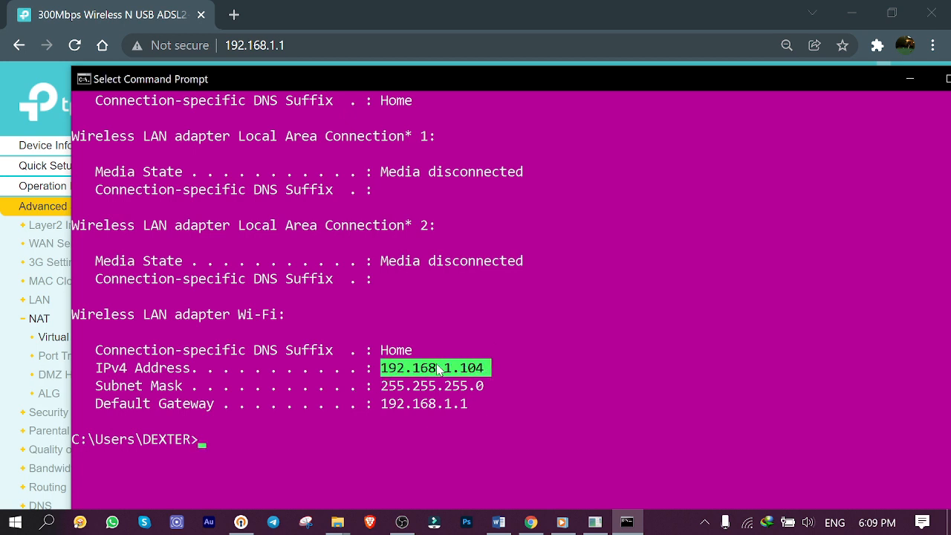
left_click_drag(691, 81, 602, 60)
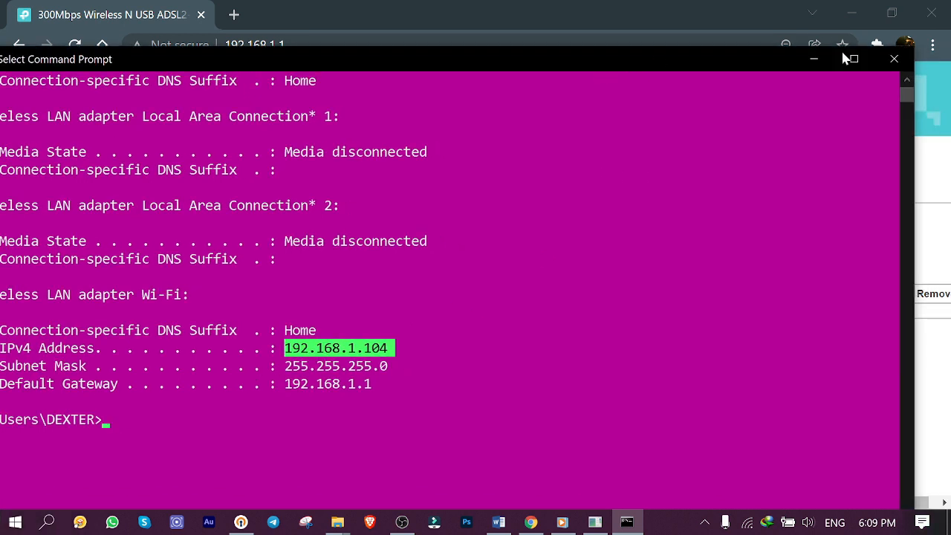
left_click(887, 58)
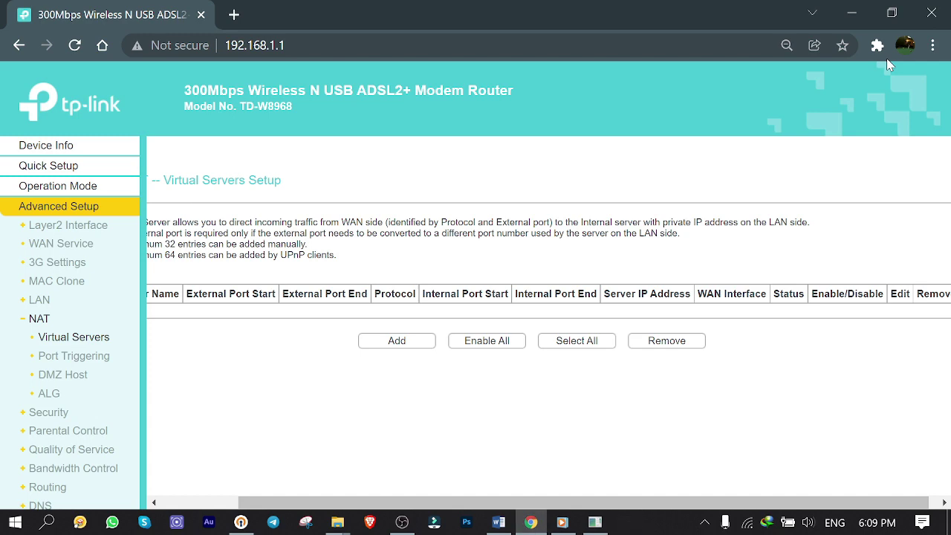
- Start a new virtual server with a custom service name and server IP 192.168.1.104
left_click(401, 341)
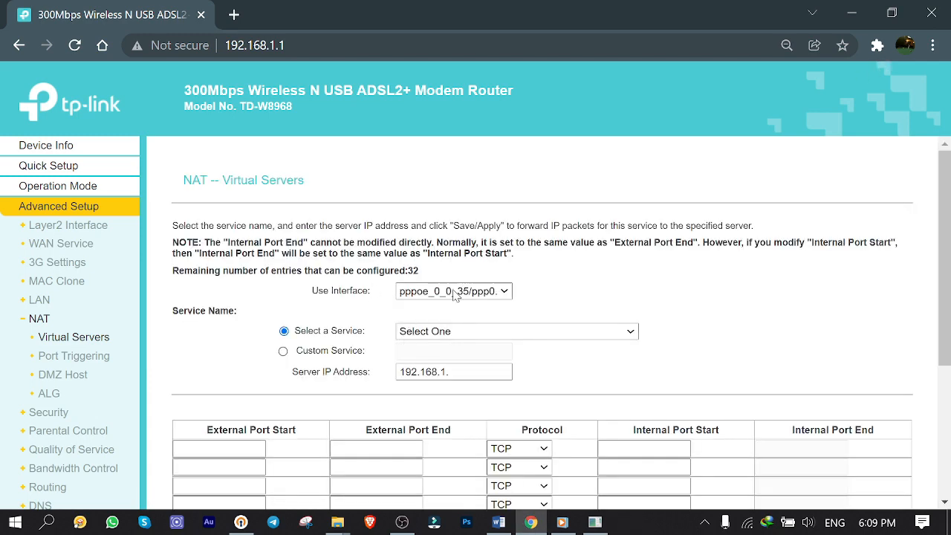
scroll(454, 294, "down", 2)
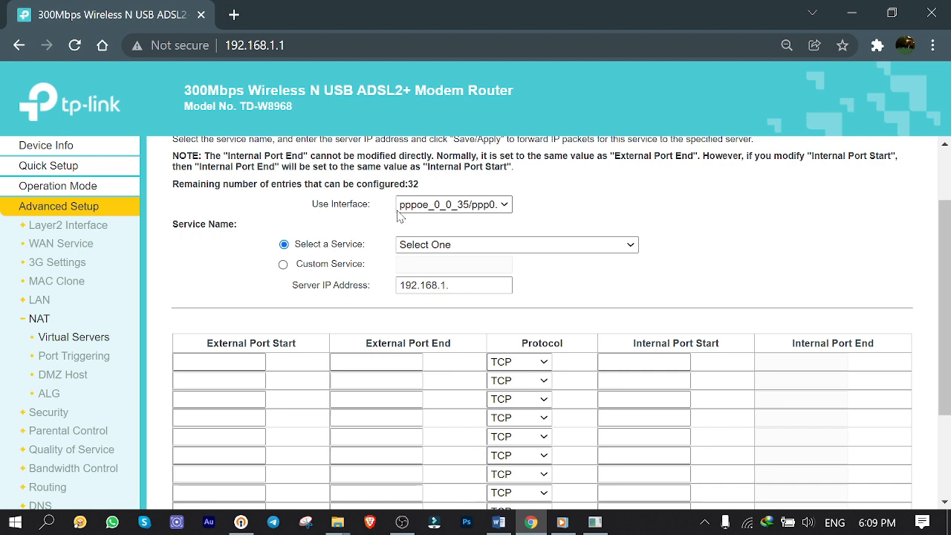
left_click(283, 265)
left_click(440, 266)
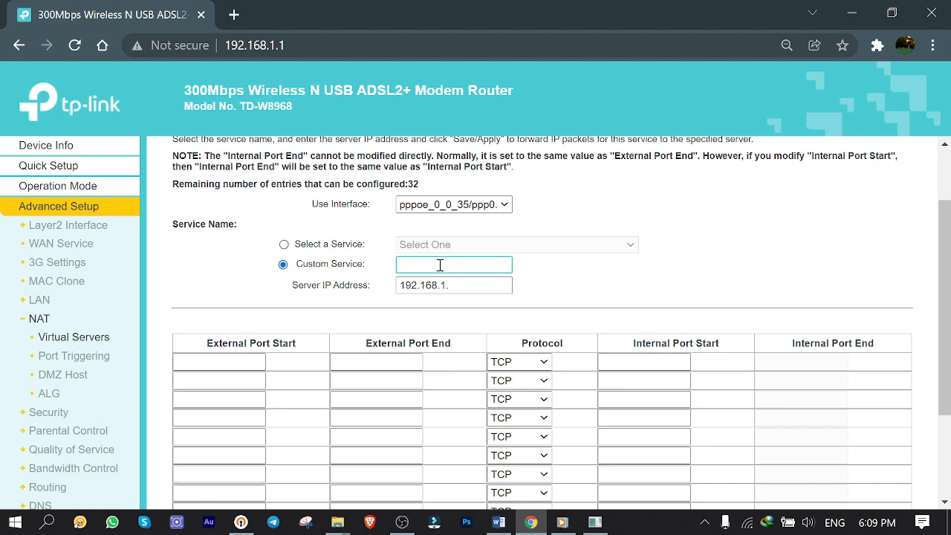
type("DEX SERVE")
type("R")
left_click(466, 285)
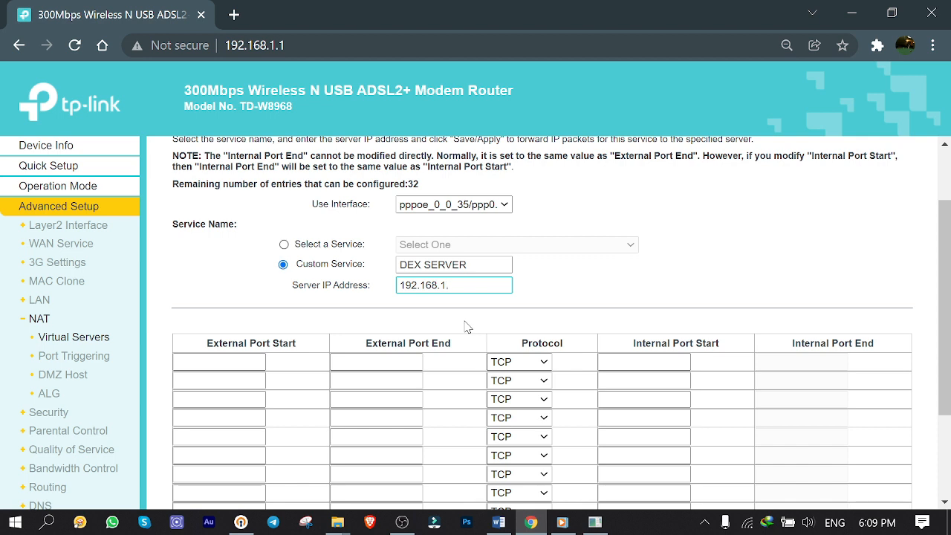
type("104")
left_click(231, 364)
scroll(231, 363, "down", 2)
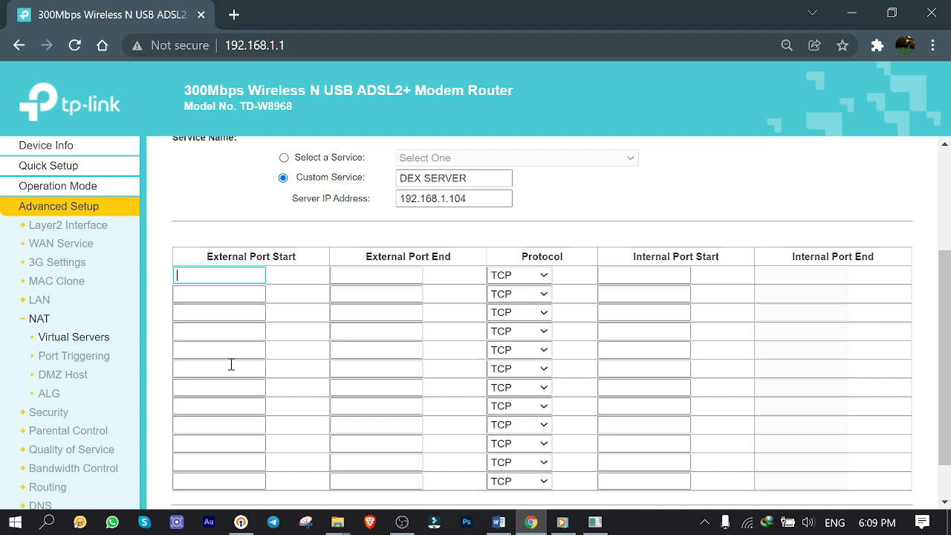
type("1145")
type("1")
- Set external ports to 11451 with protocol TCP/UDP and save the forwarding rule
key("Tab")
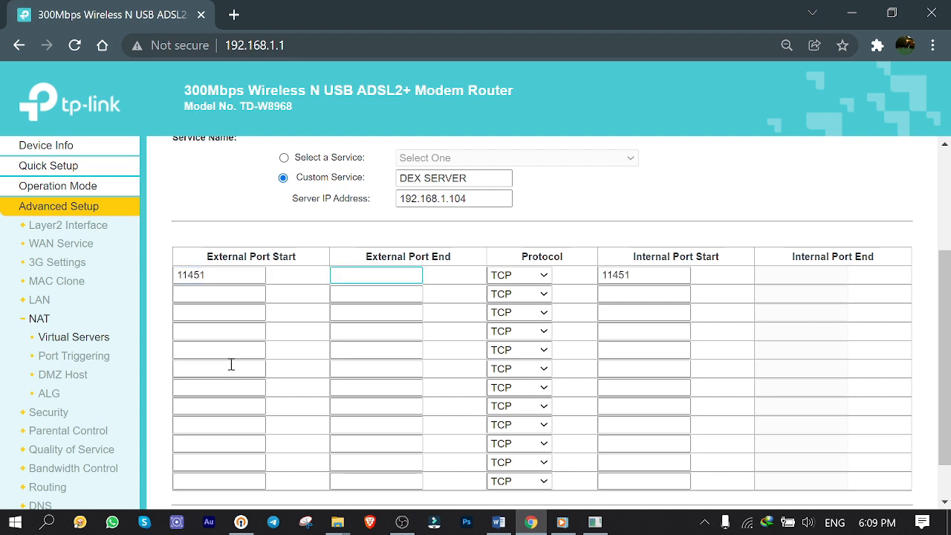
type("11451")
key("Tab")
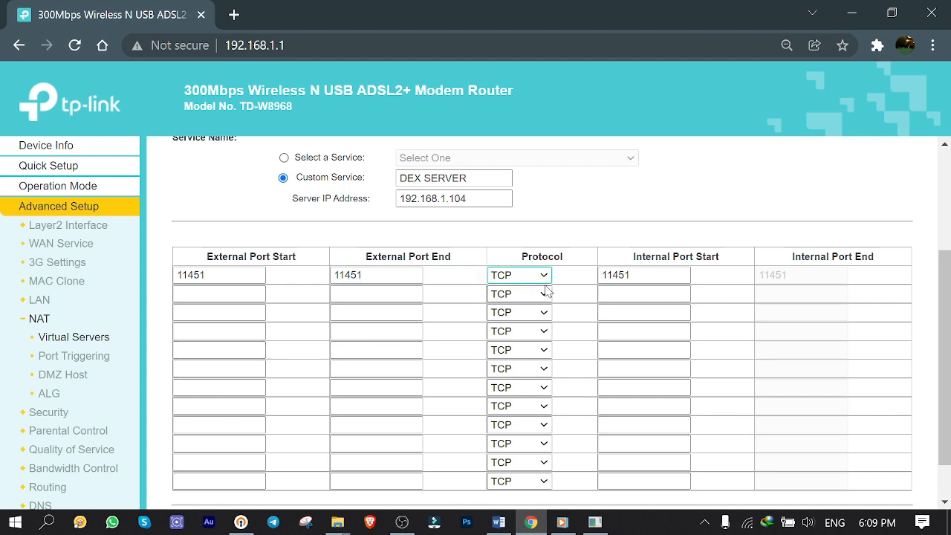
left_click(547, 277)
left_click(542, 288)
scroll(739, 282, "down", 1)
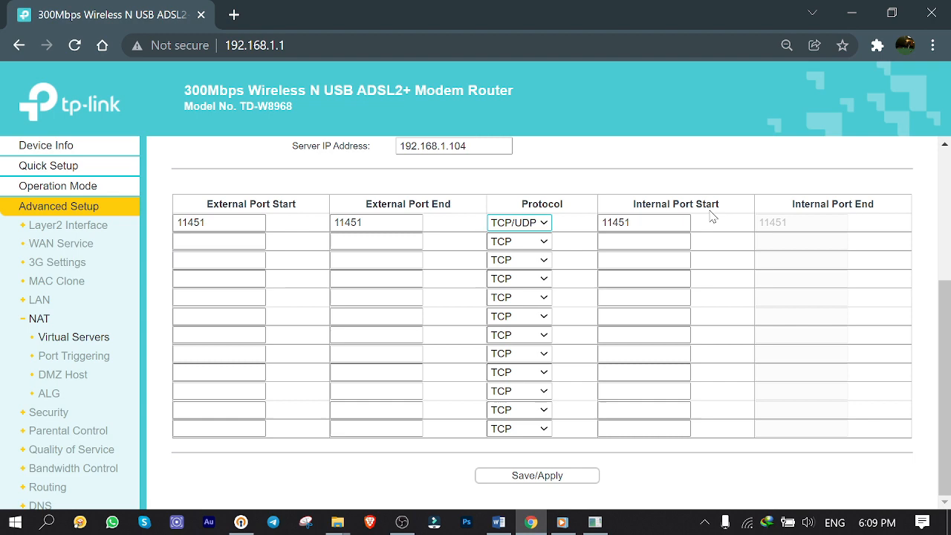
left_click(520, 480)
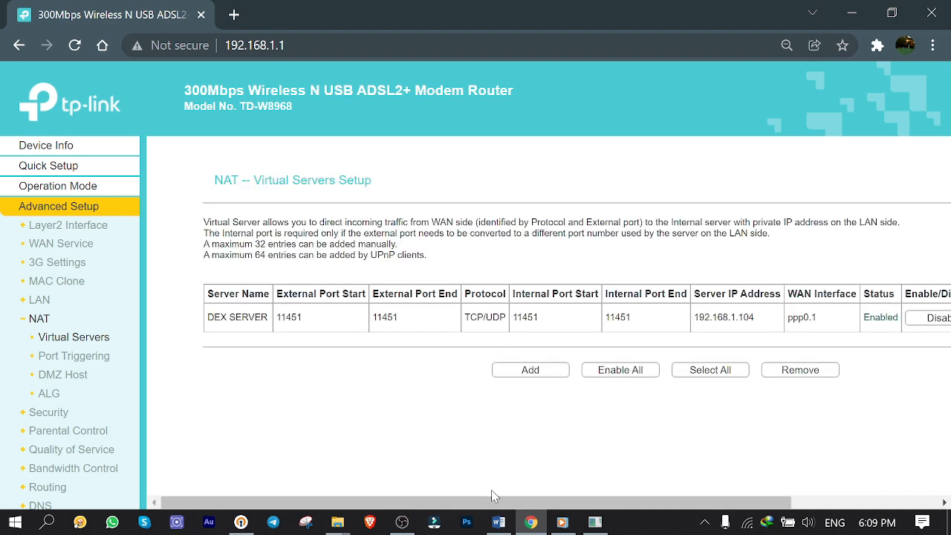
left_click_drag(495, 504, 602, 505)
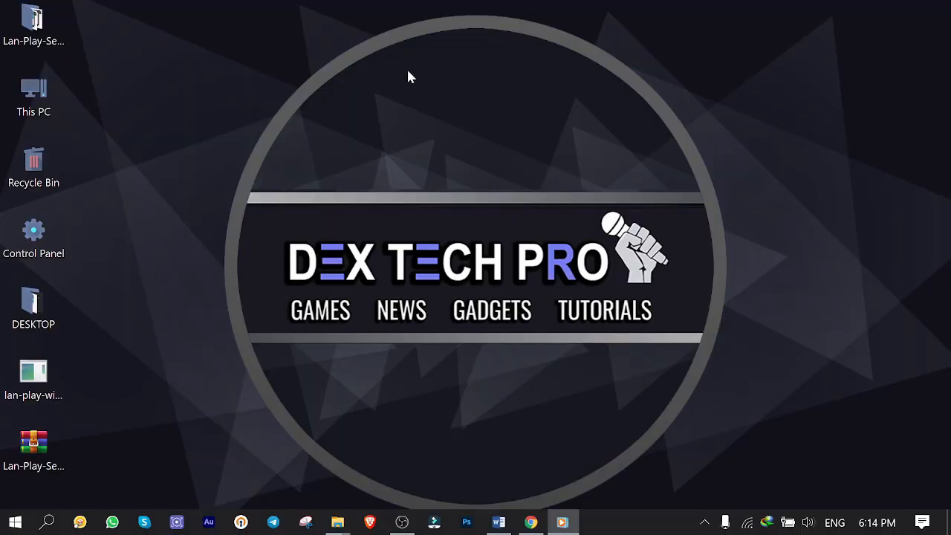
- Relaunch SwitchLanNet as administrator from the Lan-Play-Server folder
double_click(38, 41)
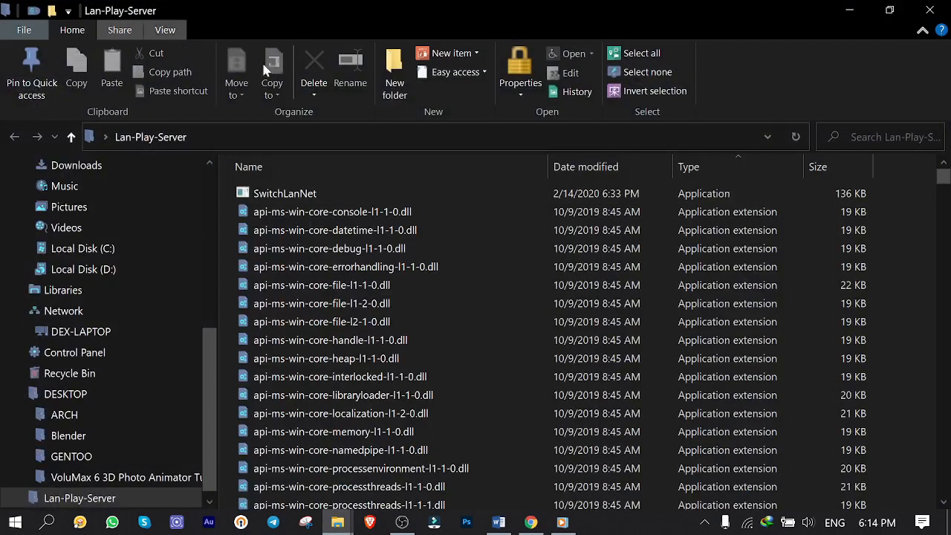
left_click(271, 194)
right_click(271, 193)
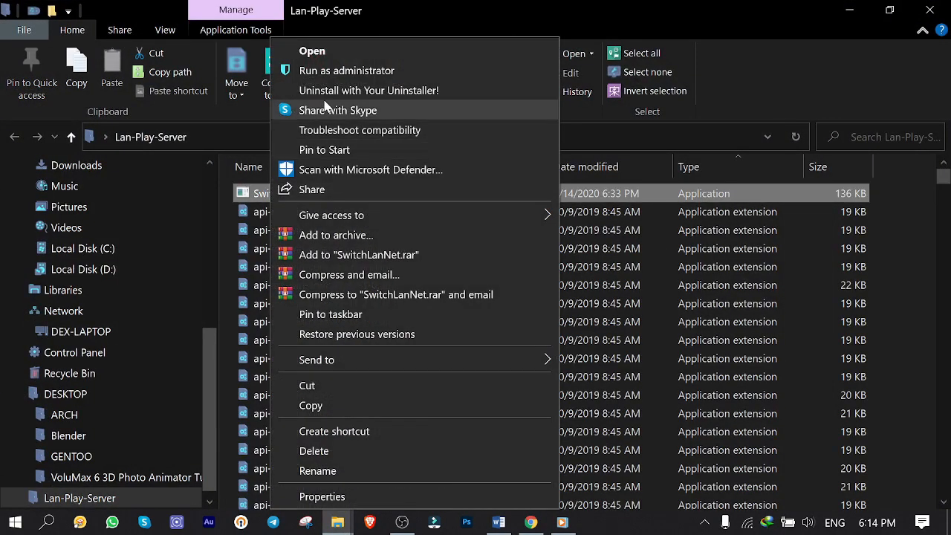
left_click(543, 71)
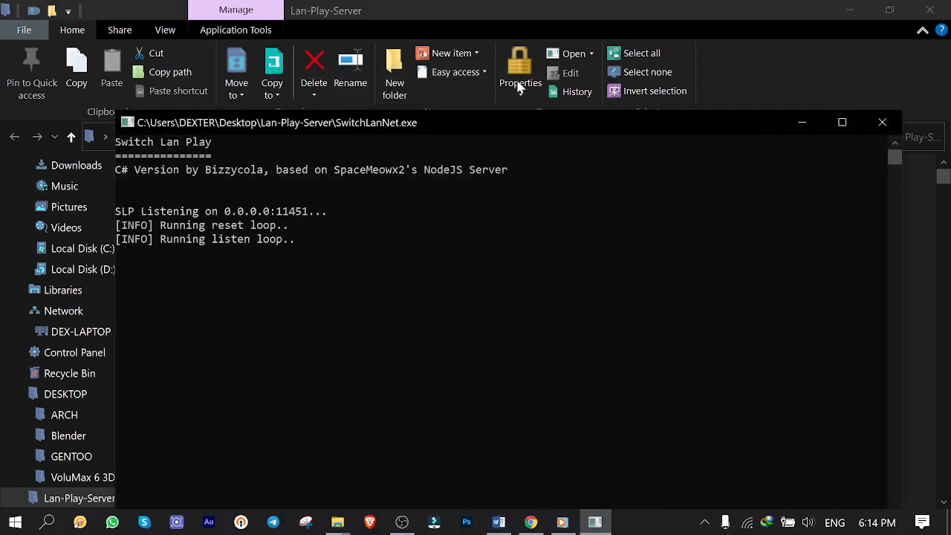
- Close Explorer, reposition the server console and return to the browser
left_click(930, 10)
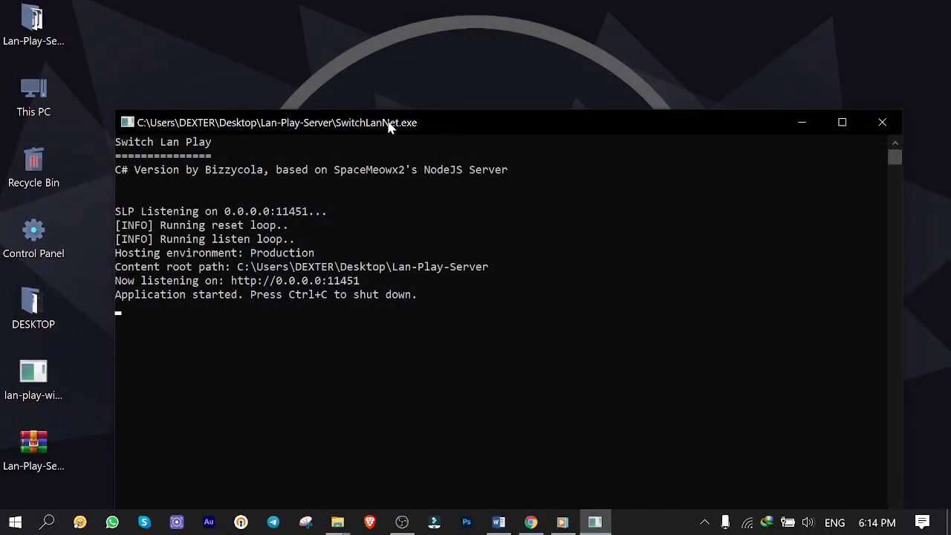
left_click_drag(394, 122, 398, 72)
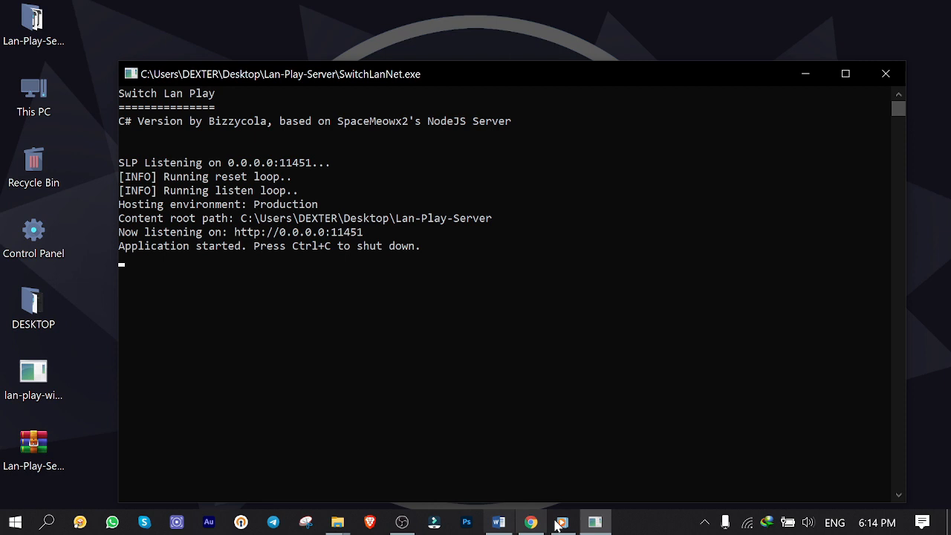
left_click(532, 522)
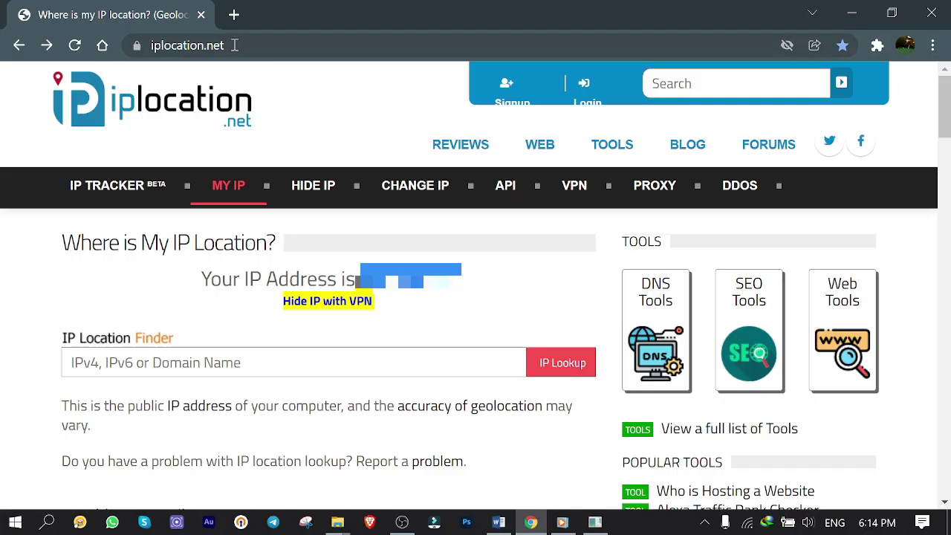
- Load the public IP on port 11451, getting success JSON with zero clients
left_click(234, 45)
right_click(233, 45)
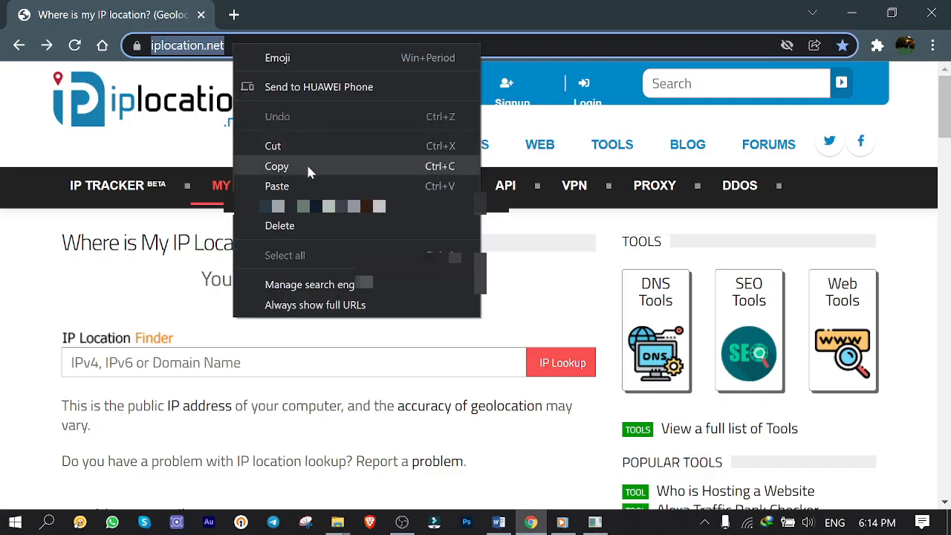
left_click(295, 186)
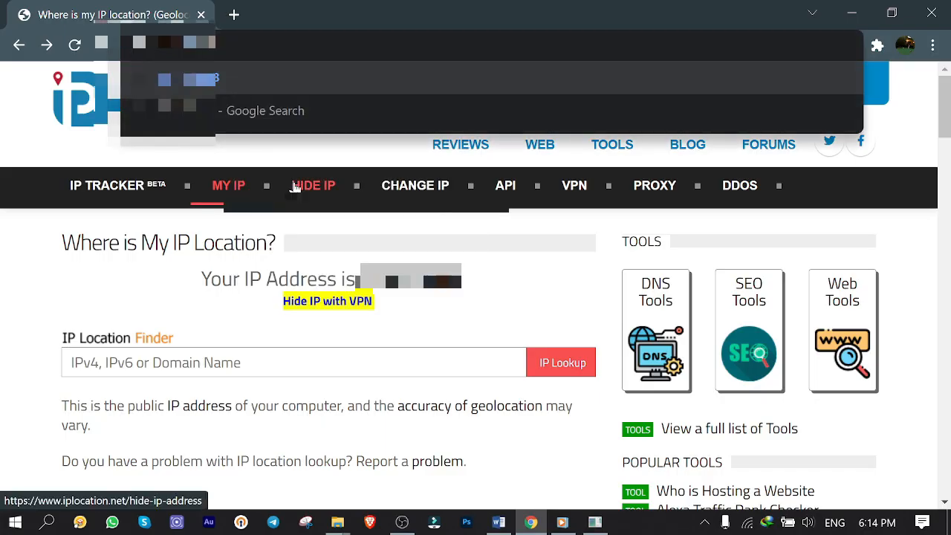
type(":114")
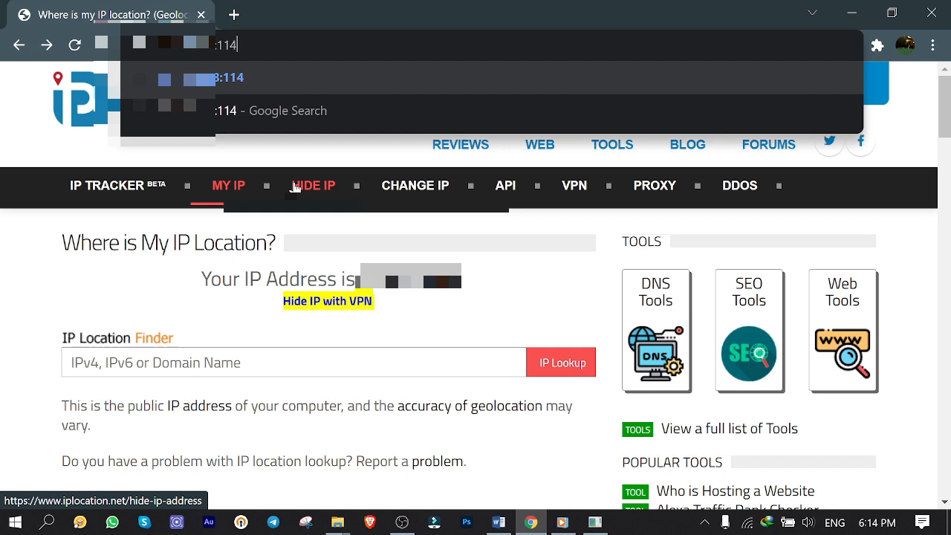
type("51")
key("Return")
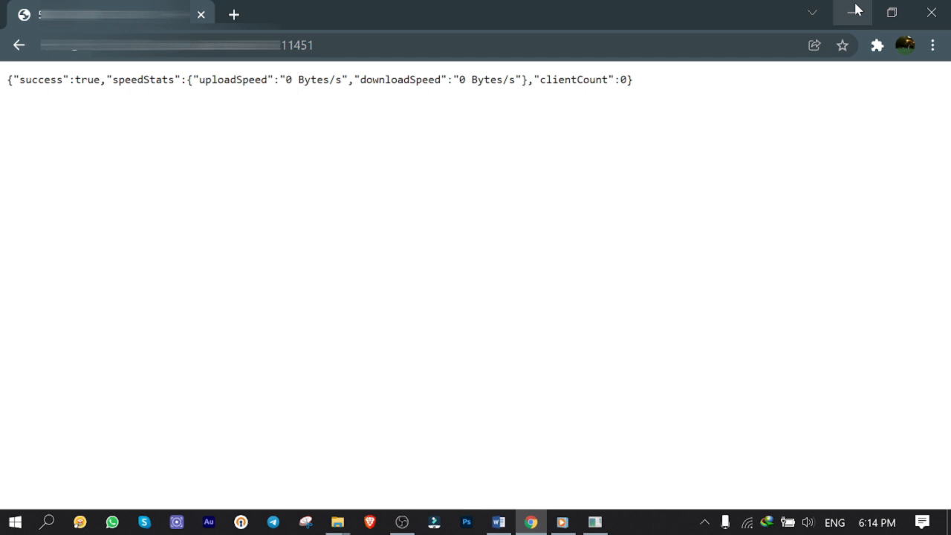
left_click(855, 10)
- Run the lan-play-win64 client as administrator
right_click(32, 382)
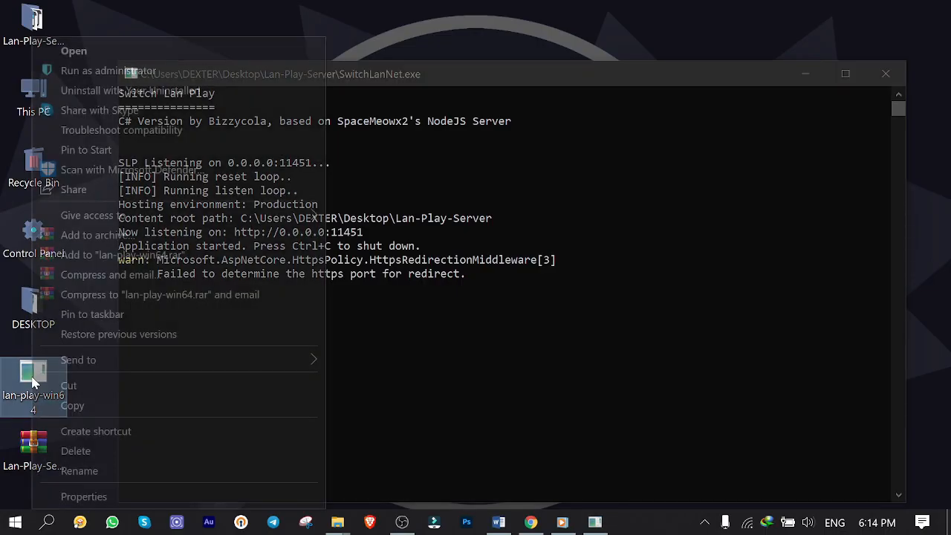
left_click(124, 70)
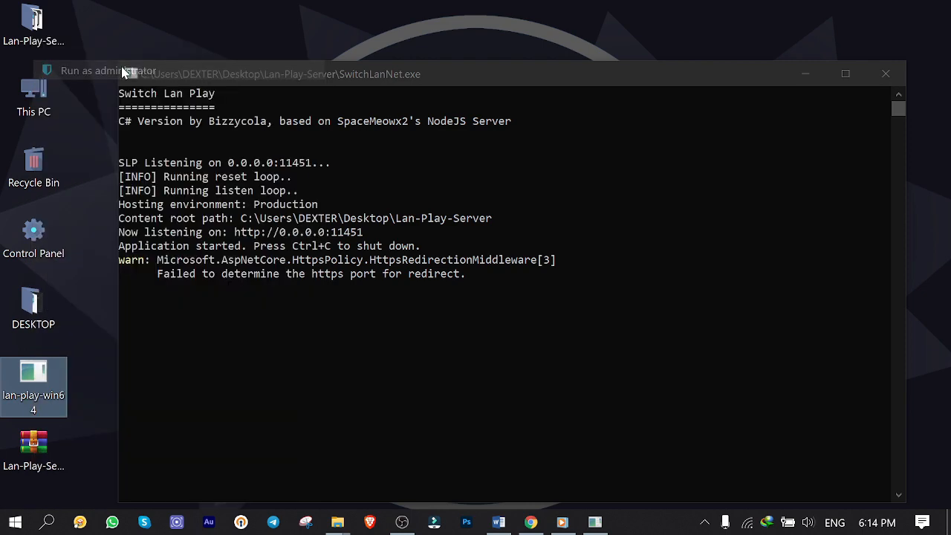
left_click_drag(223, 35, 438, 80)
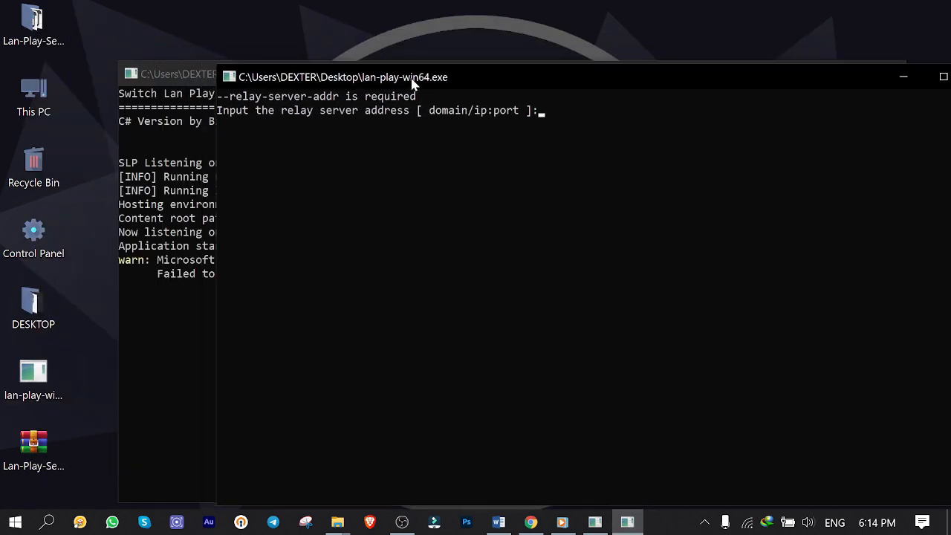
- Connect the client to the relay at the public IP on port 11451
key("ctrl+v")
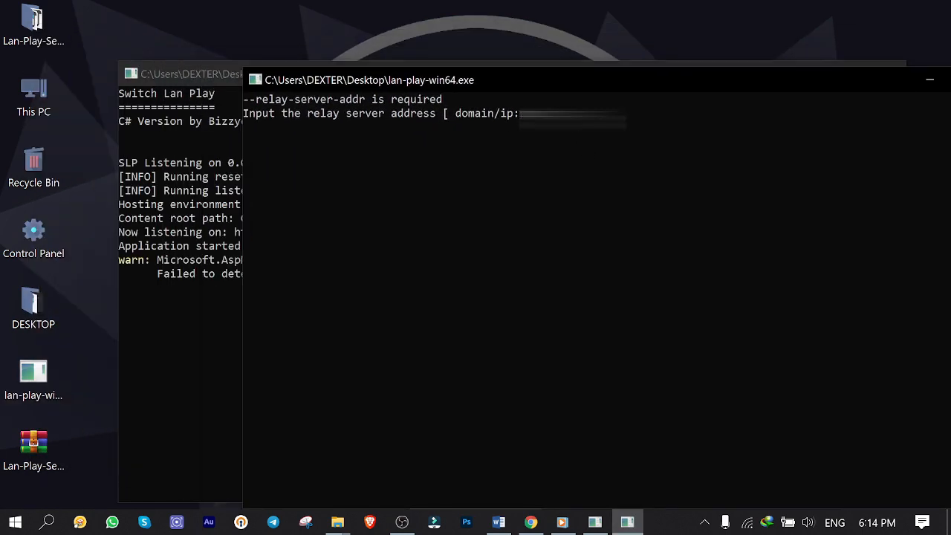
key("ctrl+v")
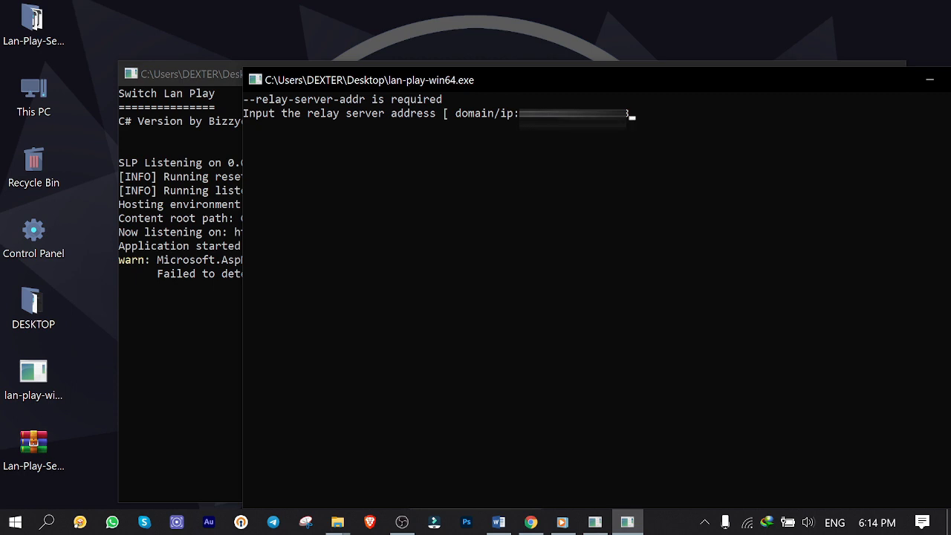
type(":1")
type("1451")
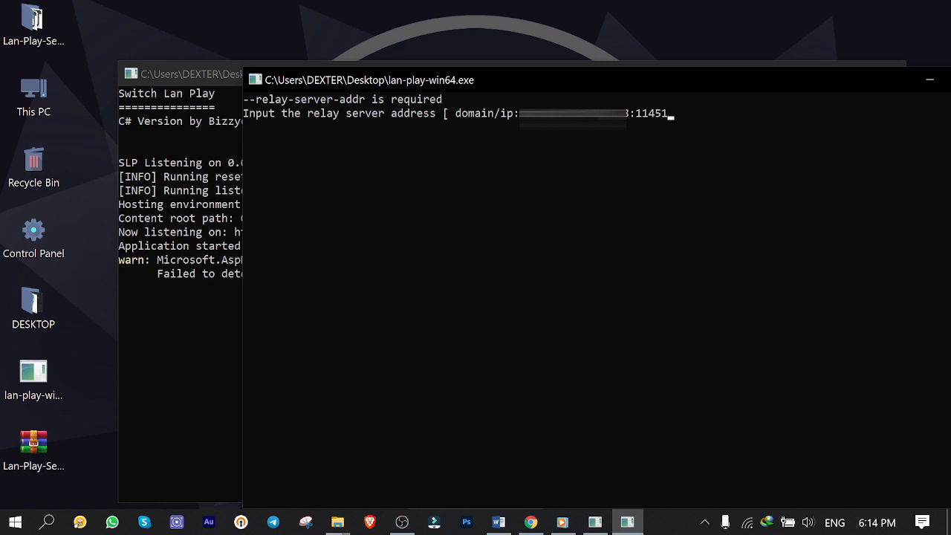
key("Return")
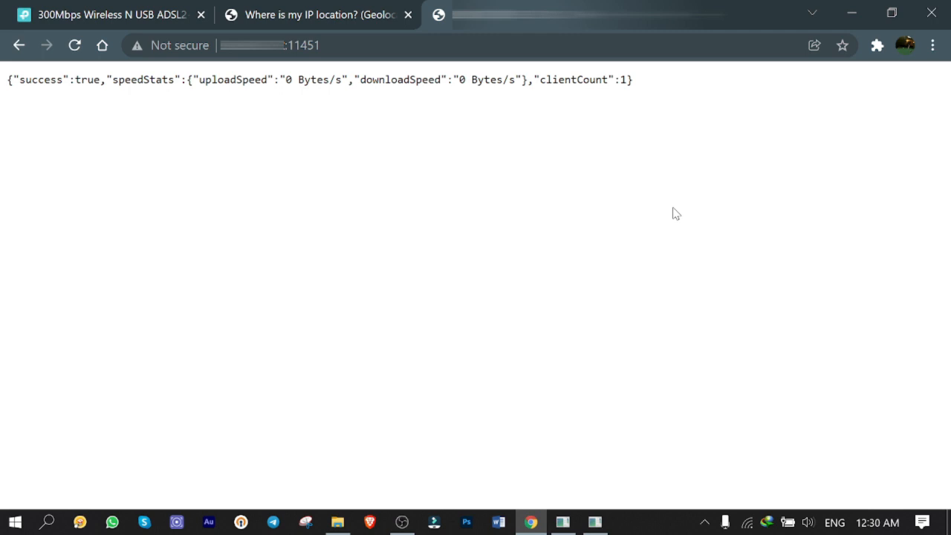
- Reload the relay server's status page so it reports two connected clients
right_click(624, 187)
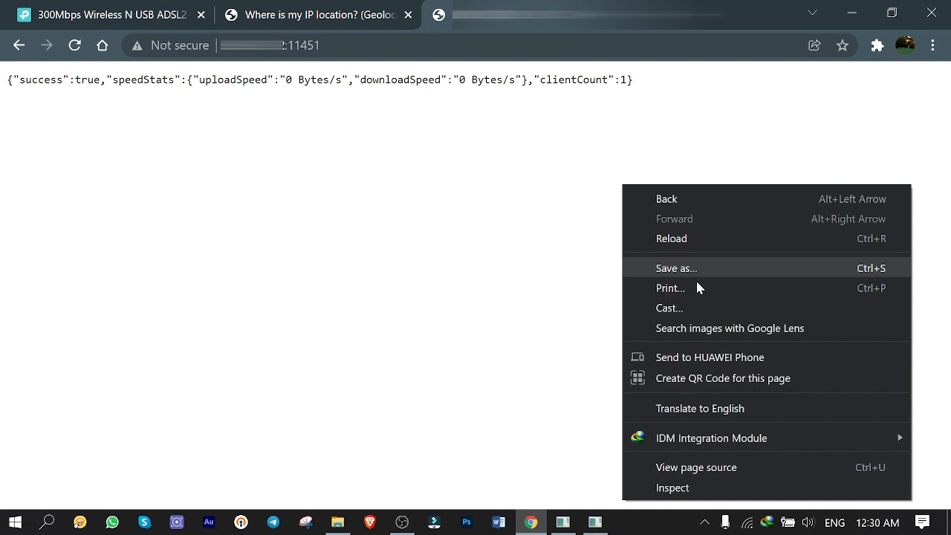
left_click(701, 238)
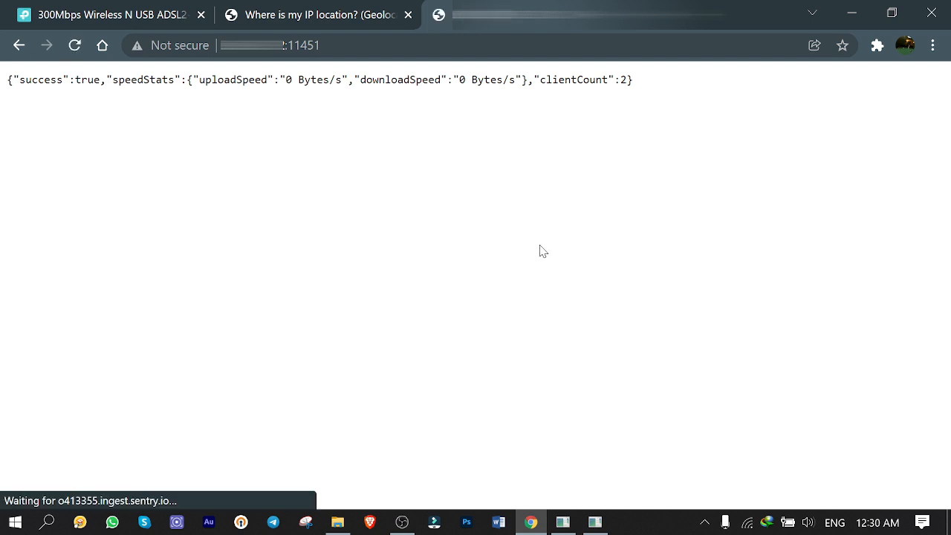